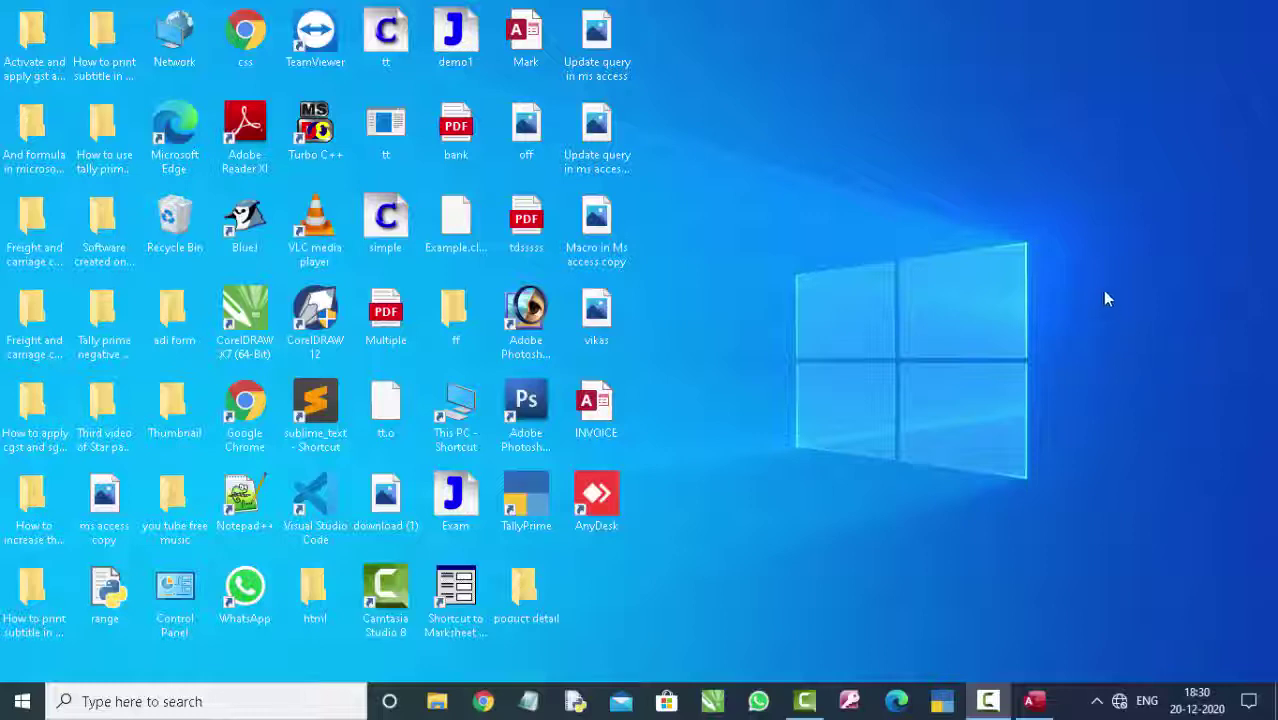
# Step: Refresh the desktop several times from its right-click menu
pyautogui.rightClick(767, 94)
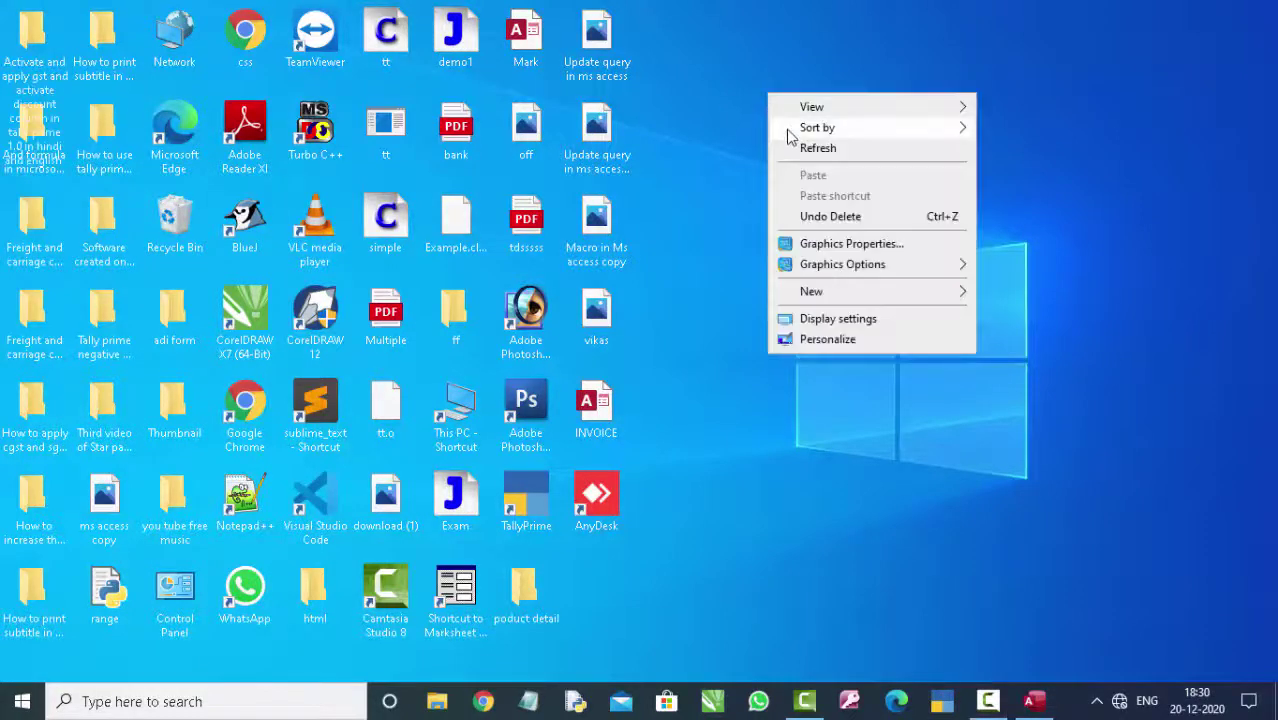
pyautogui.click(796, 147)
pyautogui.rightClick(795, 114)
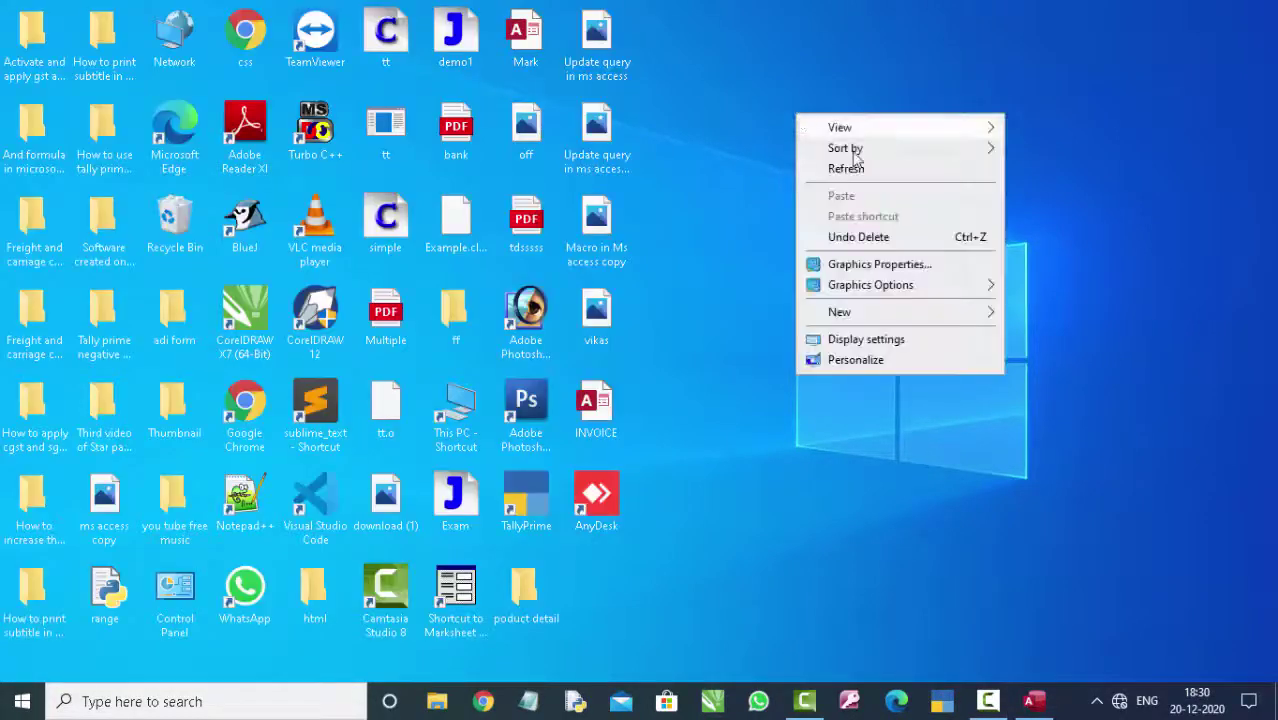
pyautogui.click(860, 170)
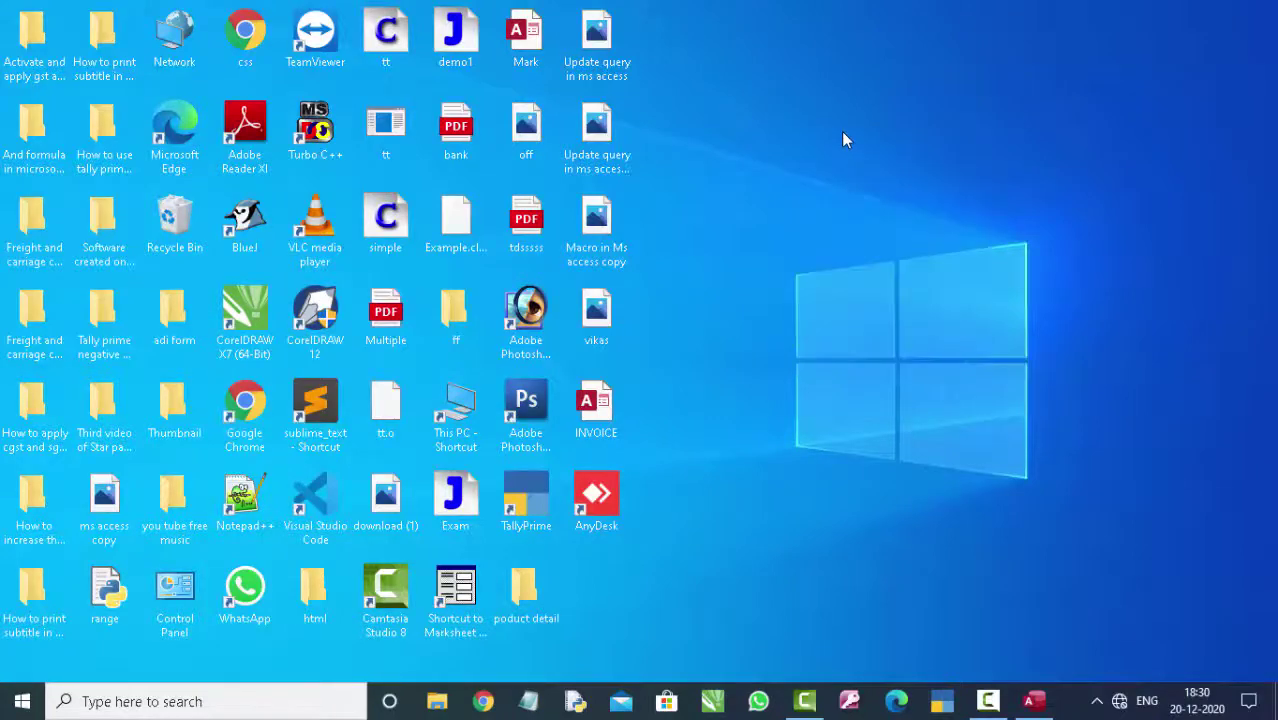
pyautogui.rightClick(841, 131)
pyautogui.click(872, 174)
pyautogui.rightClick(855, 111)
pyautogui.click(882, 158)
# Step: Create the blank database Database179 and save Table1 while switching it to Design View
pyautogui.click(1033, 701)
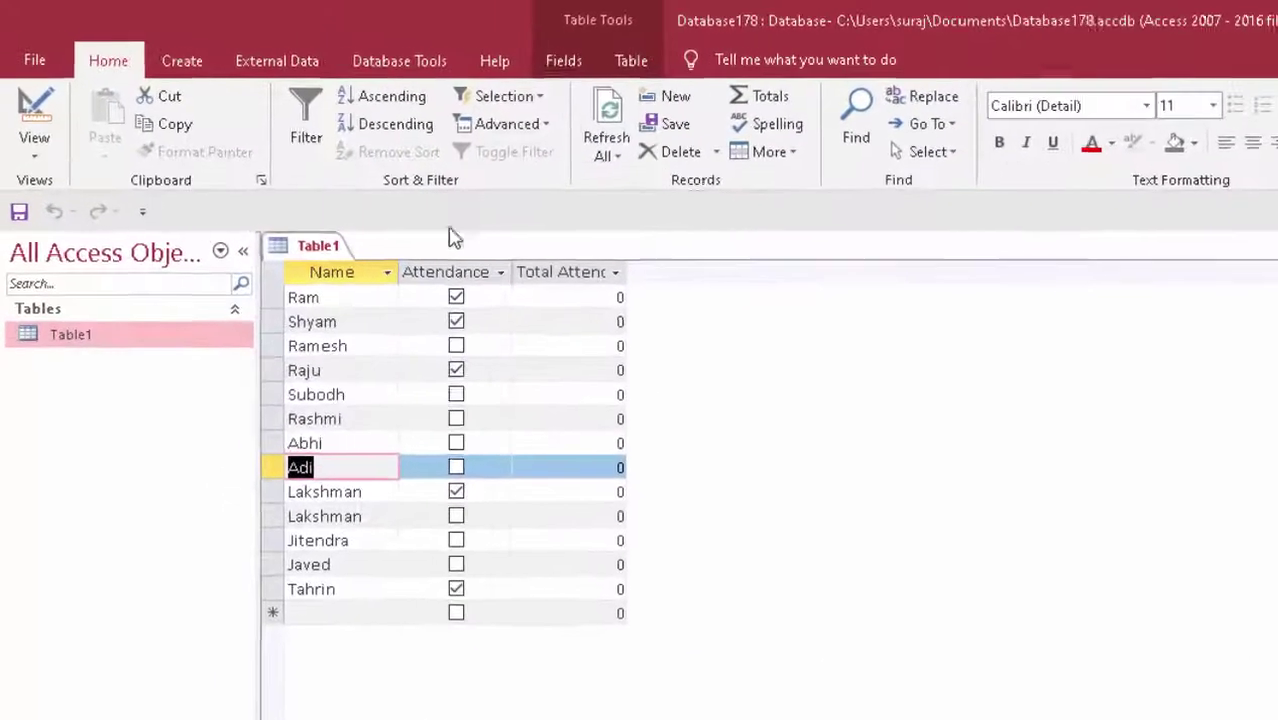
pyautogui.click(35, 64)
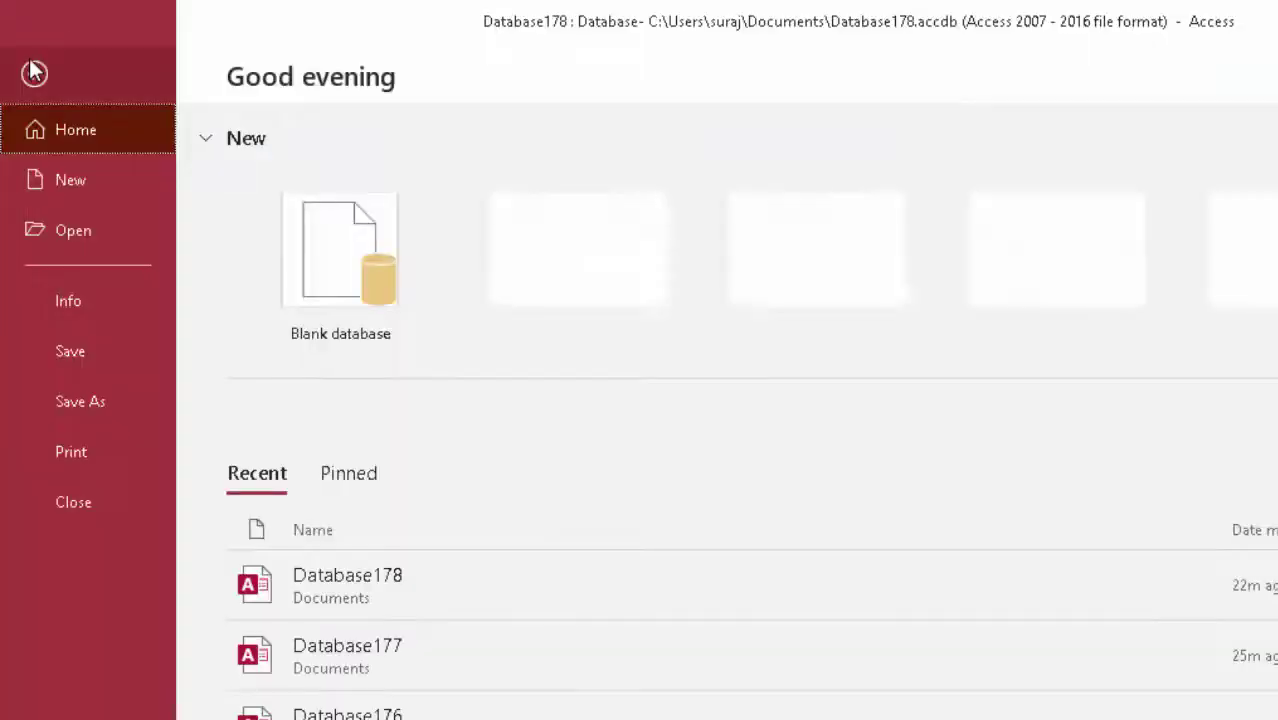
pyautogui.click(397, 252)
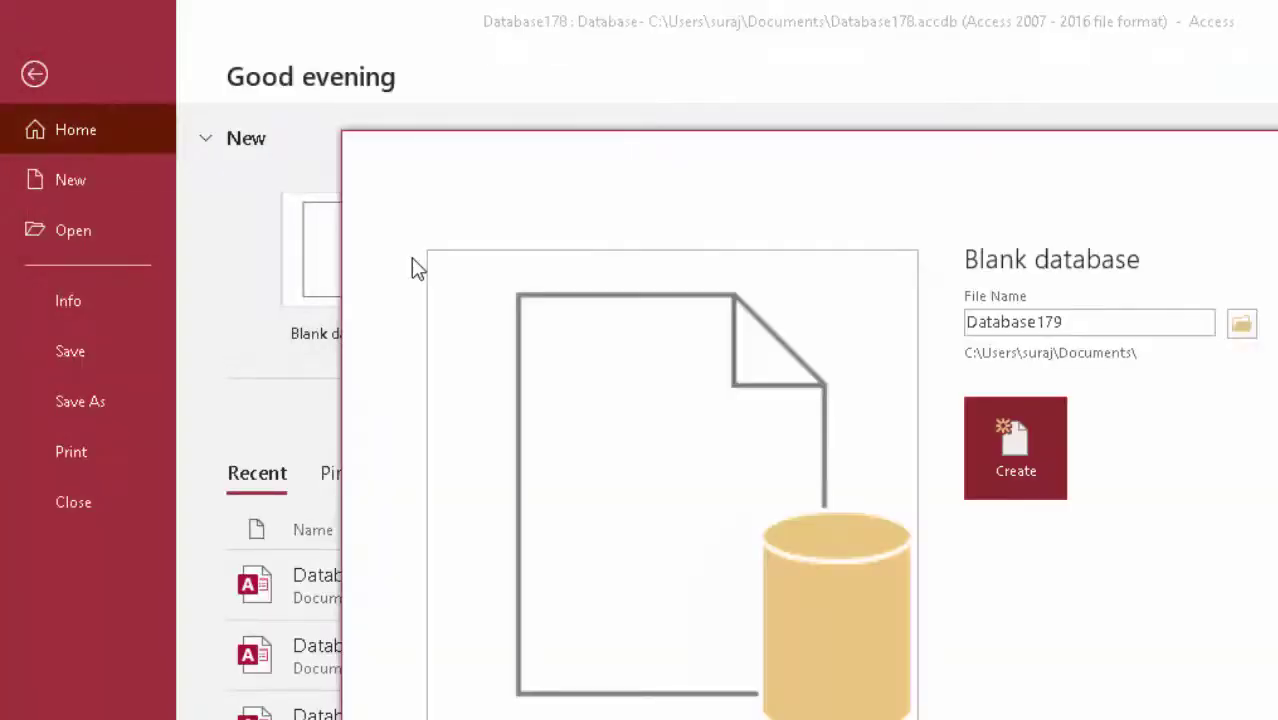
pyautogui.click(1040, 462)
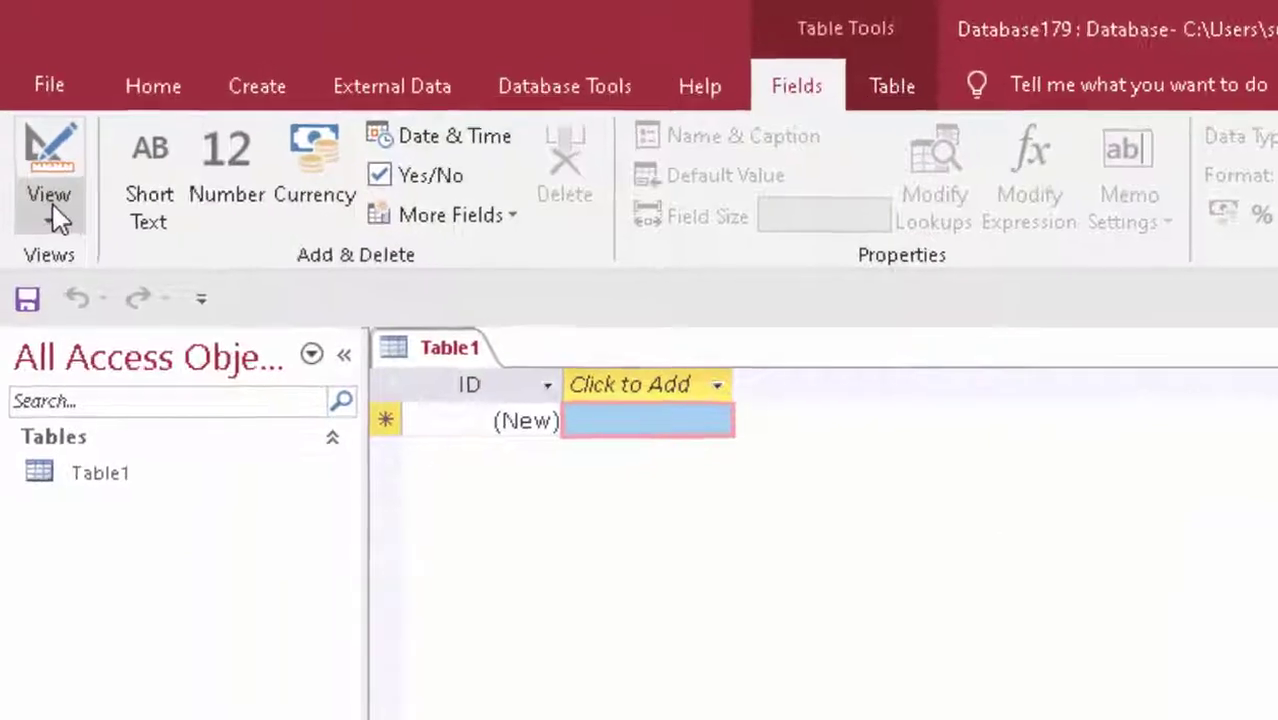
pyautogui.click(58, 218)
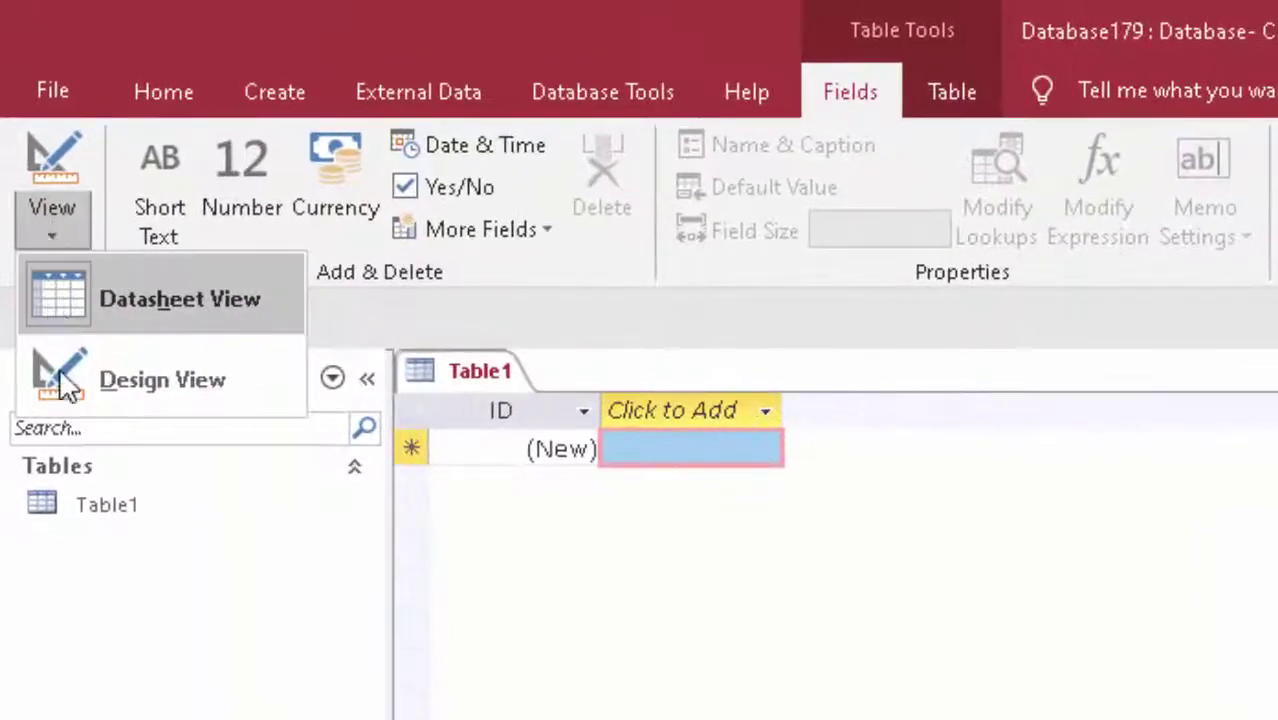
pyautogui.click(100, 375)
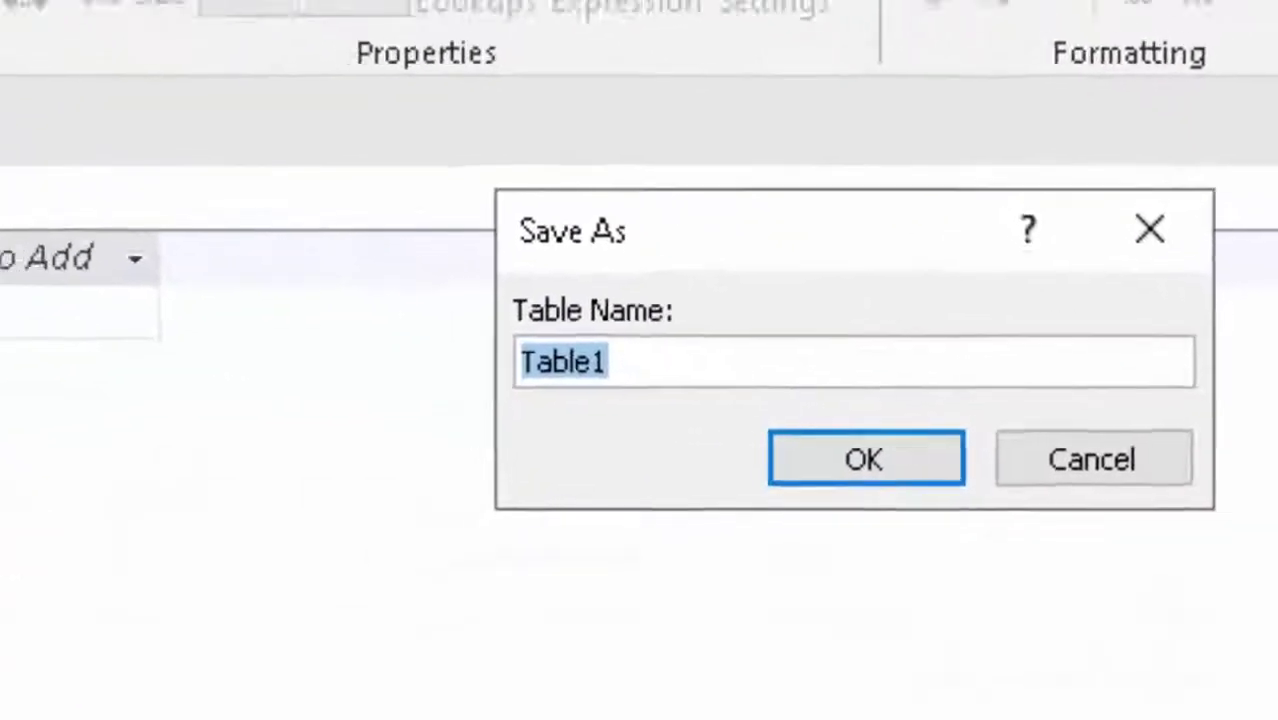
pyautogui.press('Return')
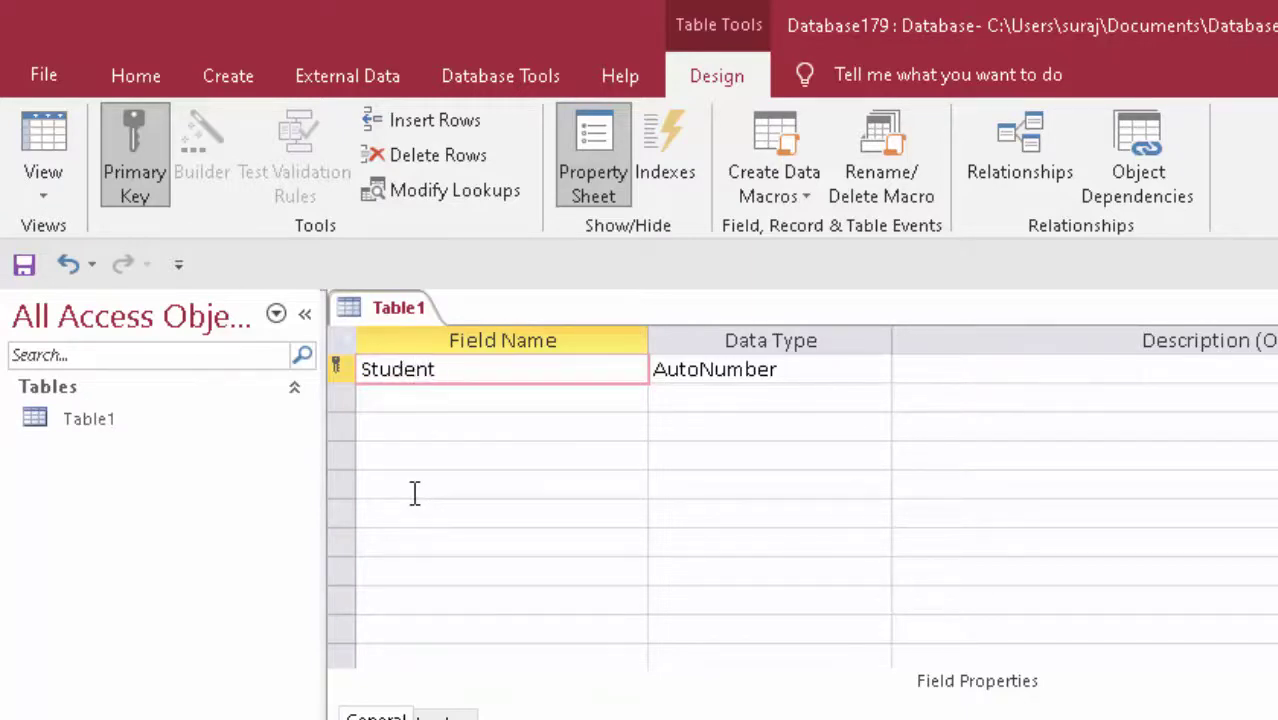
# Step: Define Student Id (AutoNumber), Student Name (Short Text) and Attendance (Yes/No), then switch to Datasheet View
pyautogui.write('Id')
pyautogui.press('Tab')
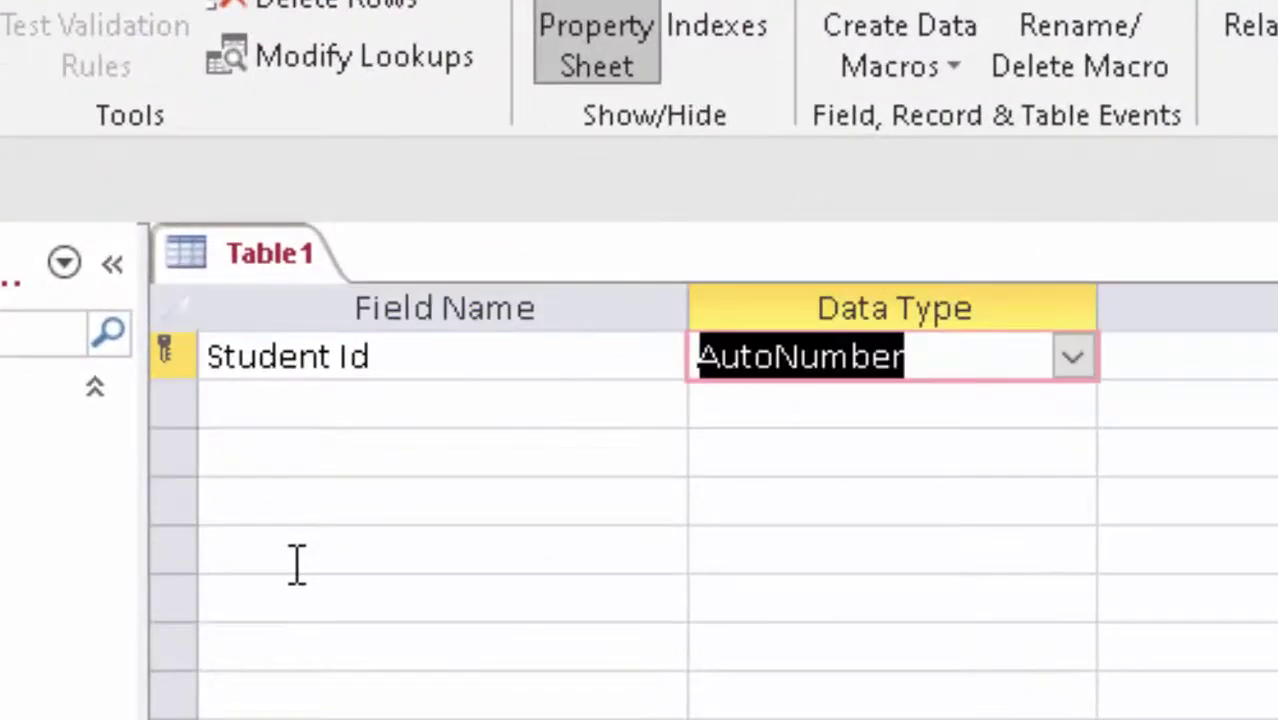
pyautogui.click(411, 405)
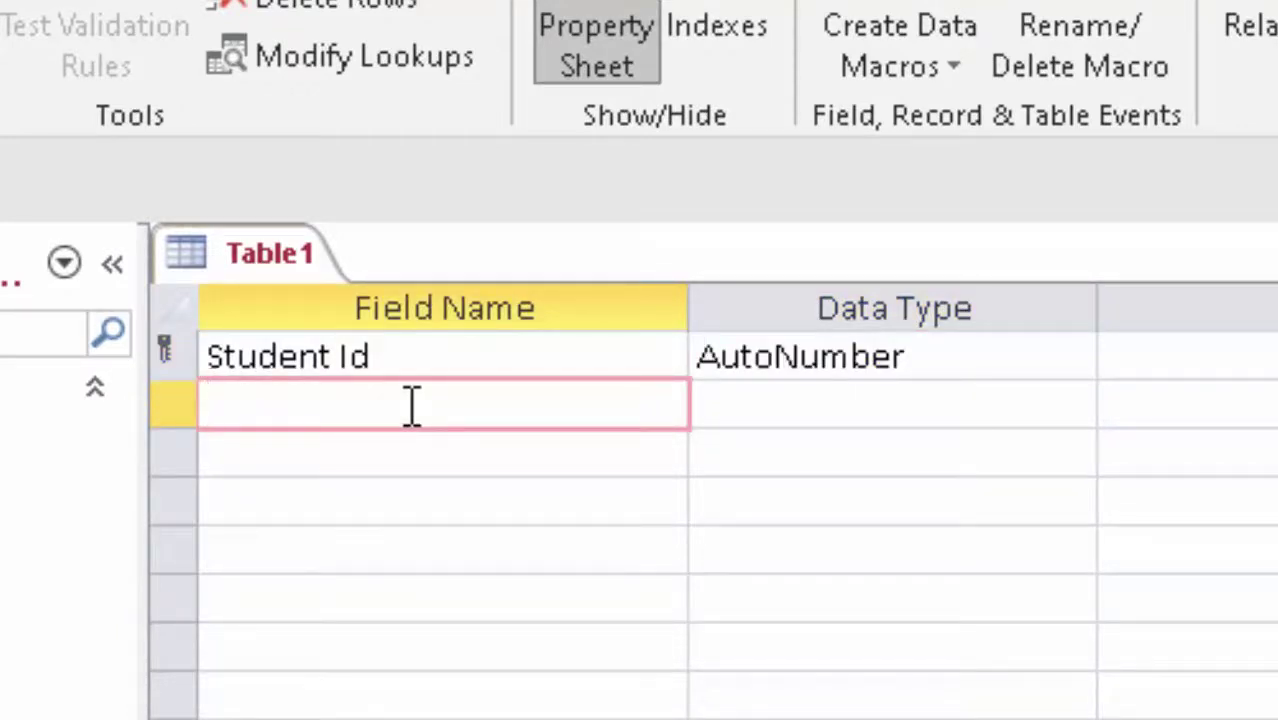
pyautogui.write('Stude')
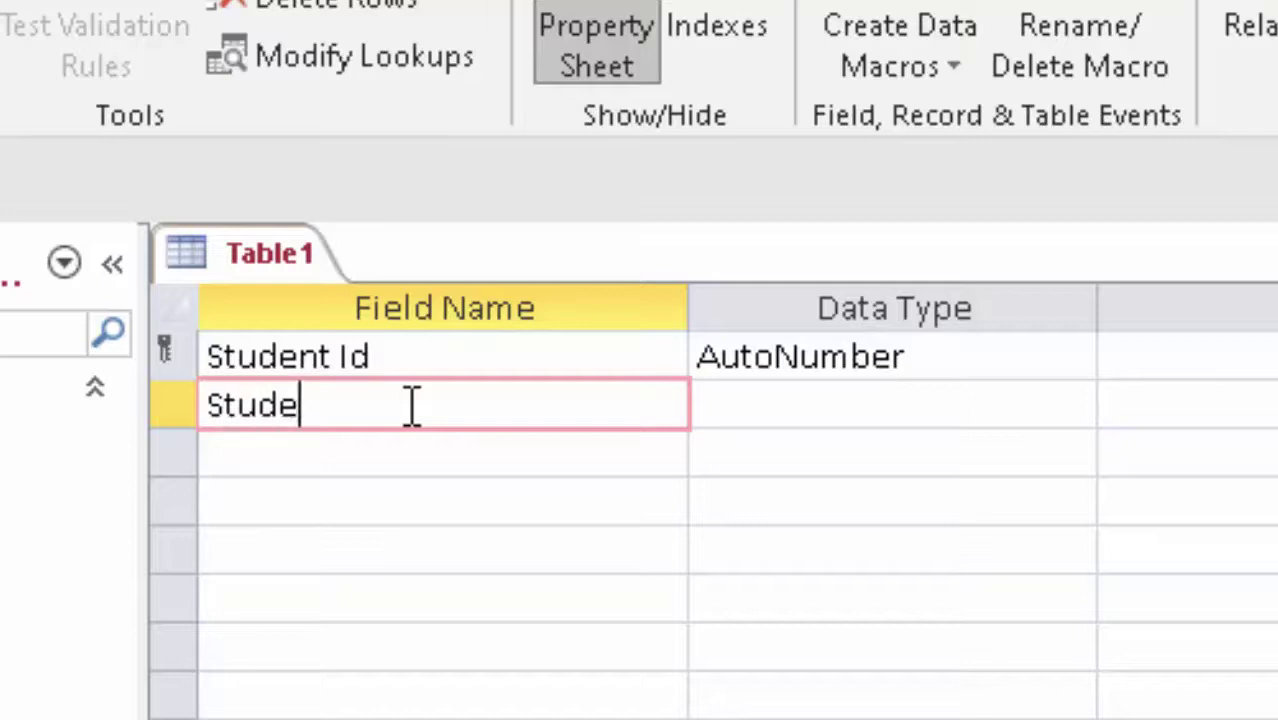
pyautogui.write('nt N')
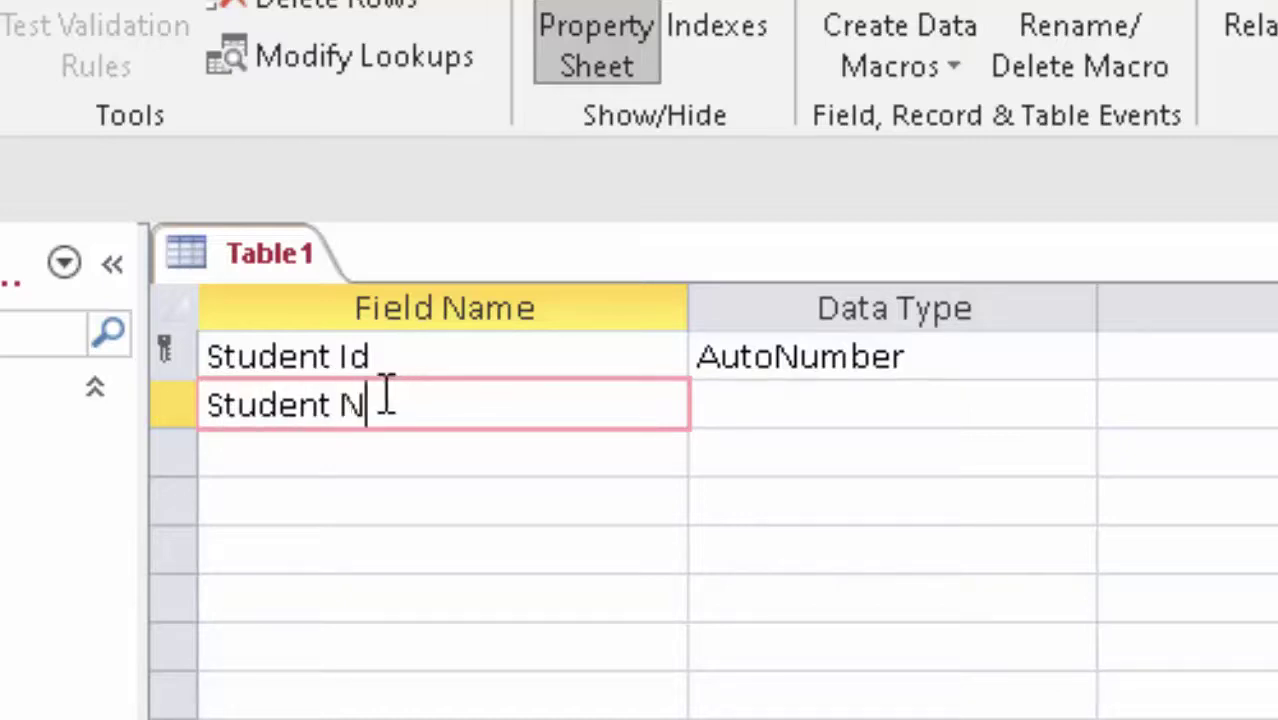
pyautogui.write('ame')
pyautogui.press('Tab')
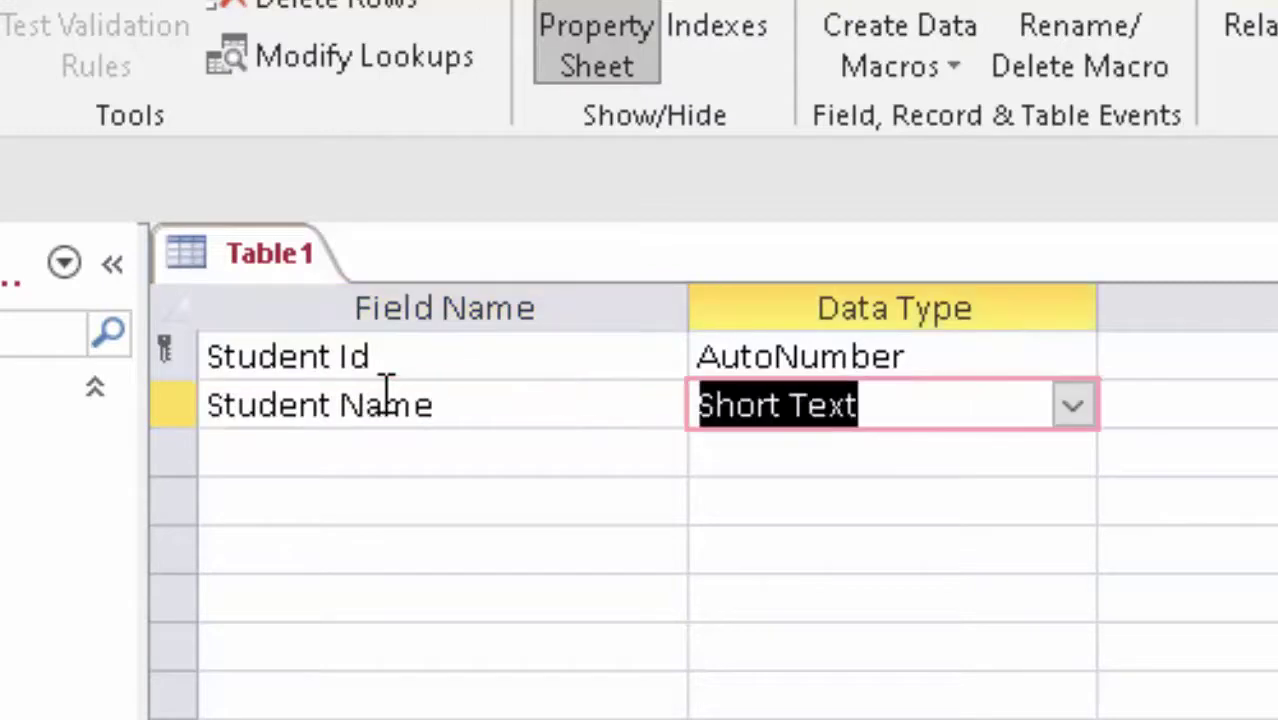
pyautogui.click(358, 452)
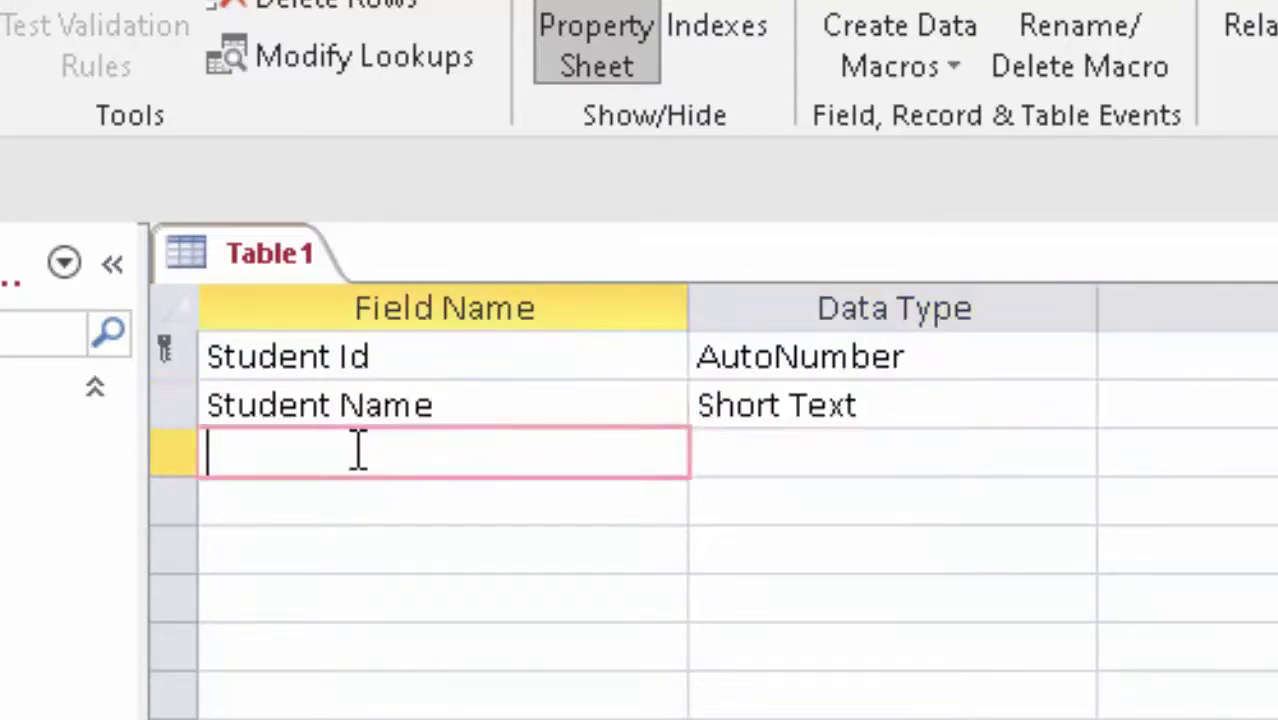
pyautogui.write('Atte')
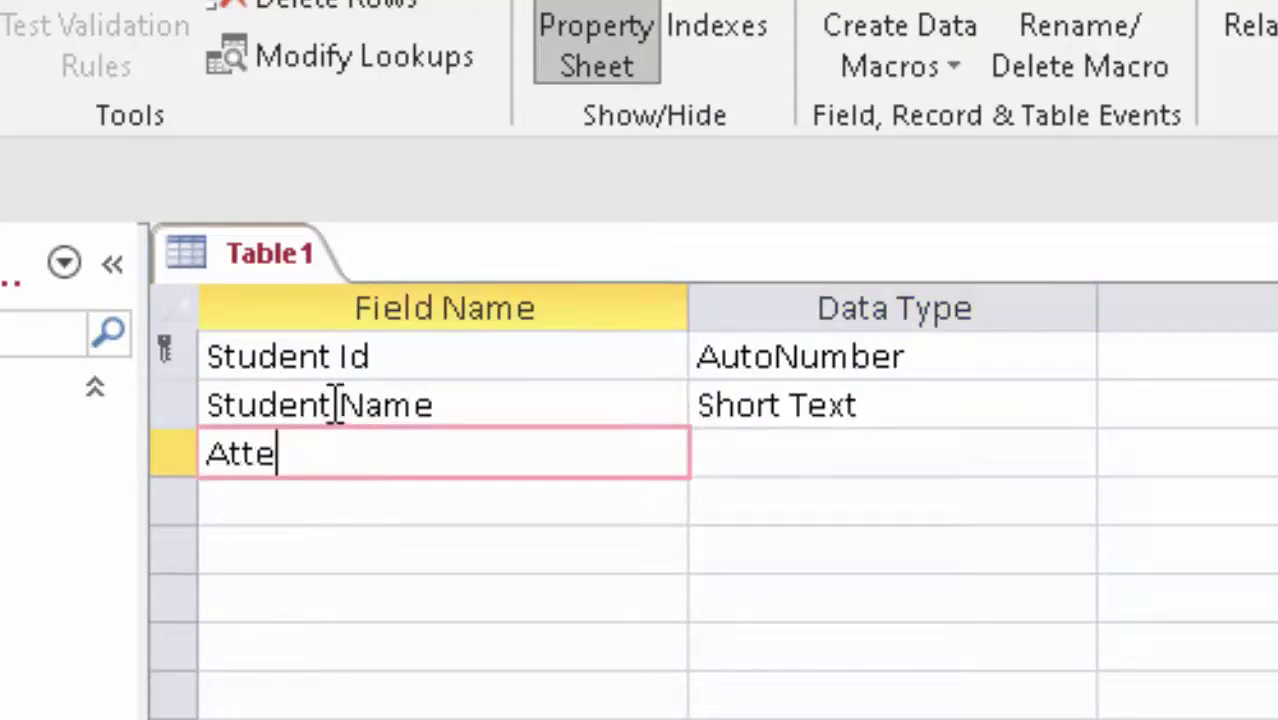
pyautogui.write('nda')
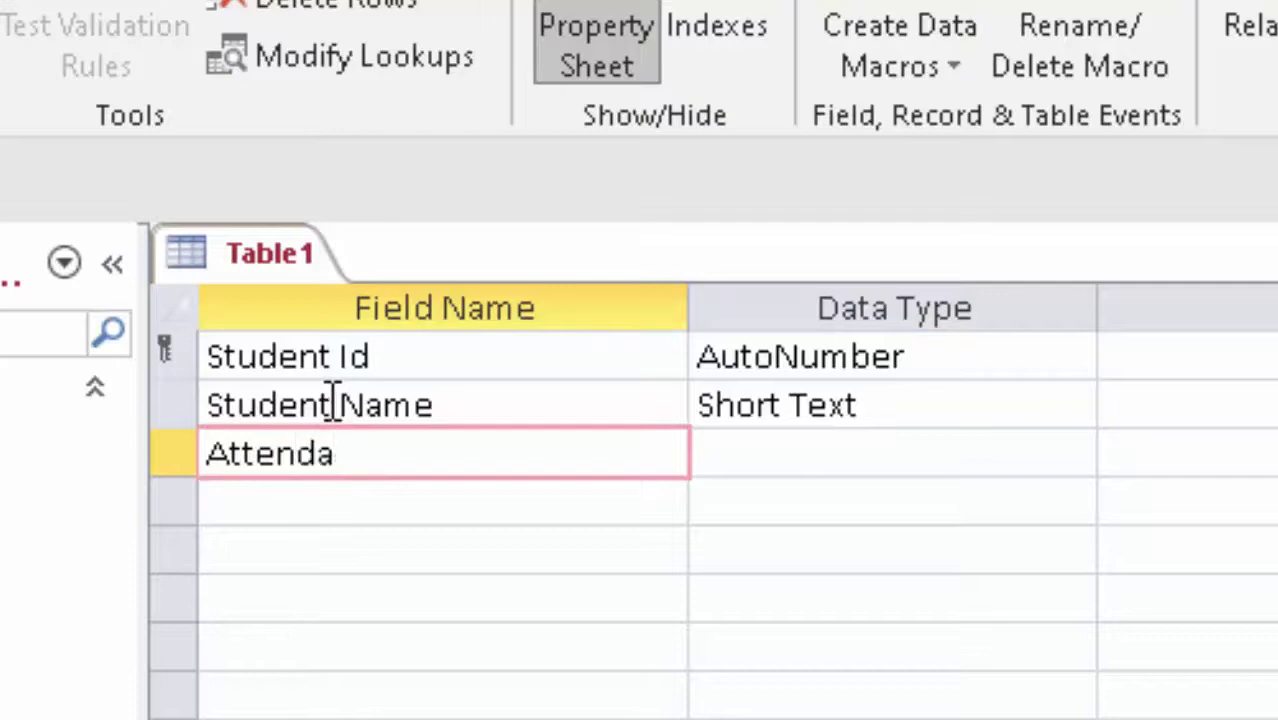
pyautogui.write('nce')
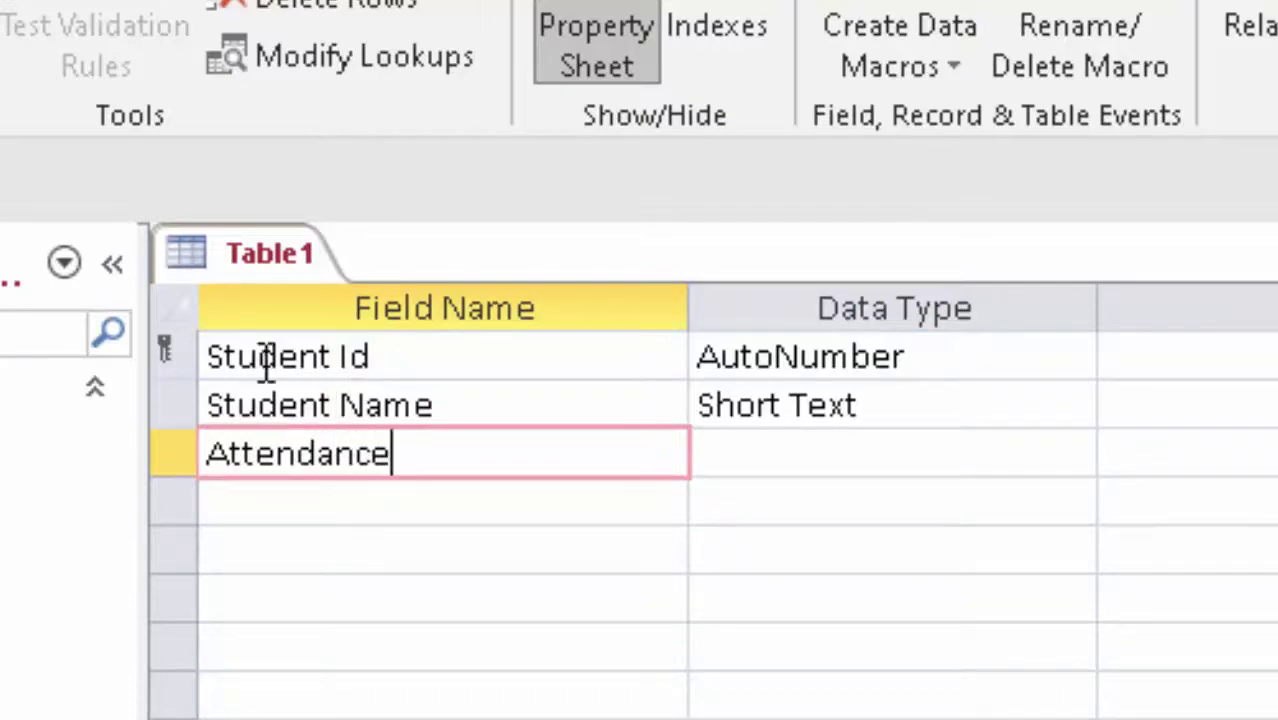
pyautogui.click(918, 448)
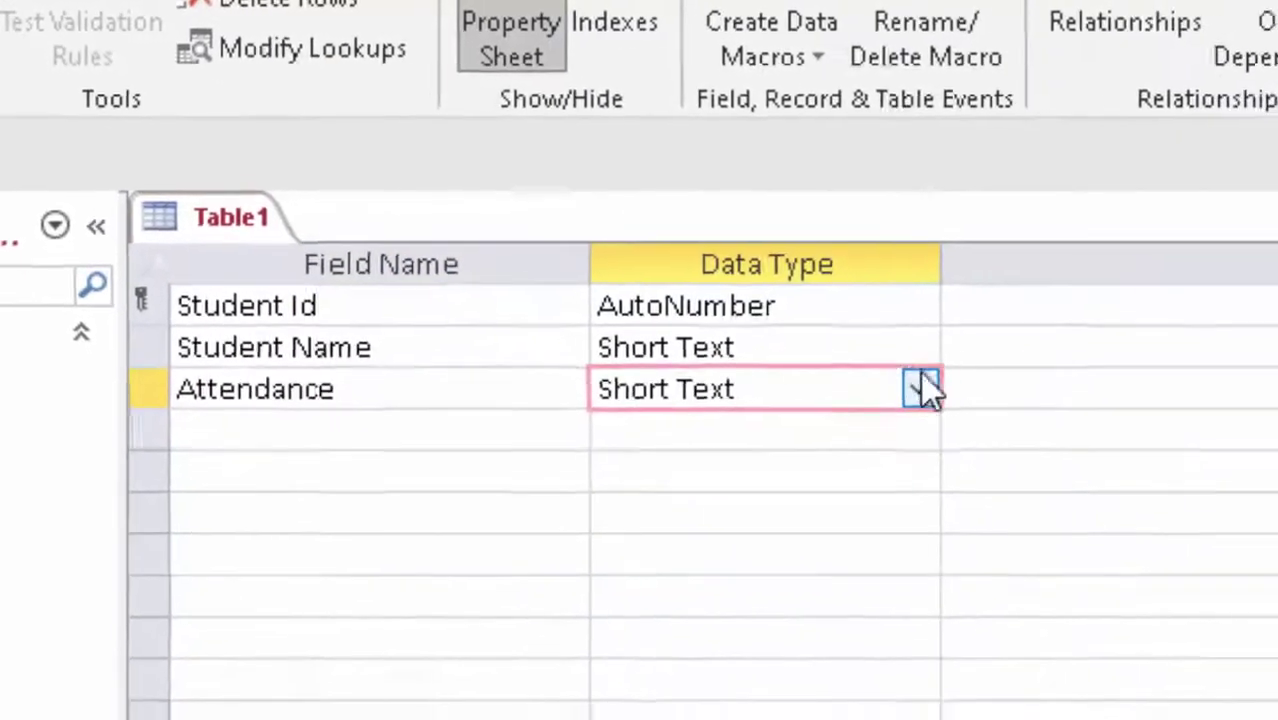
pyautogui.click(1072, 452)
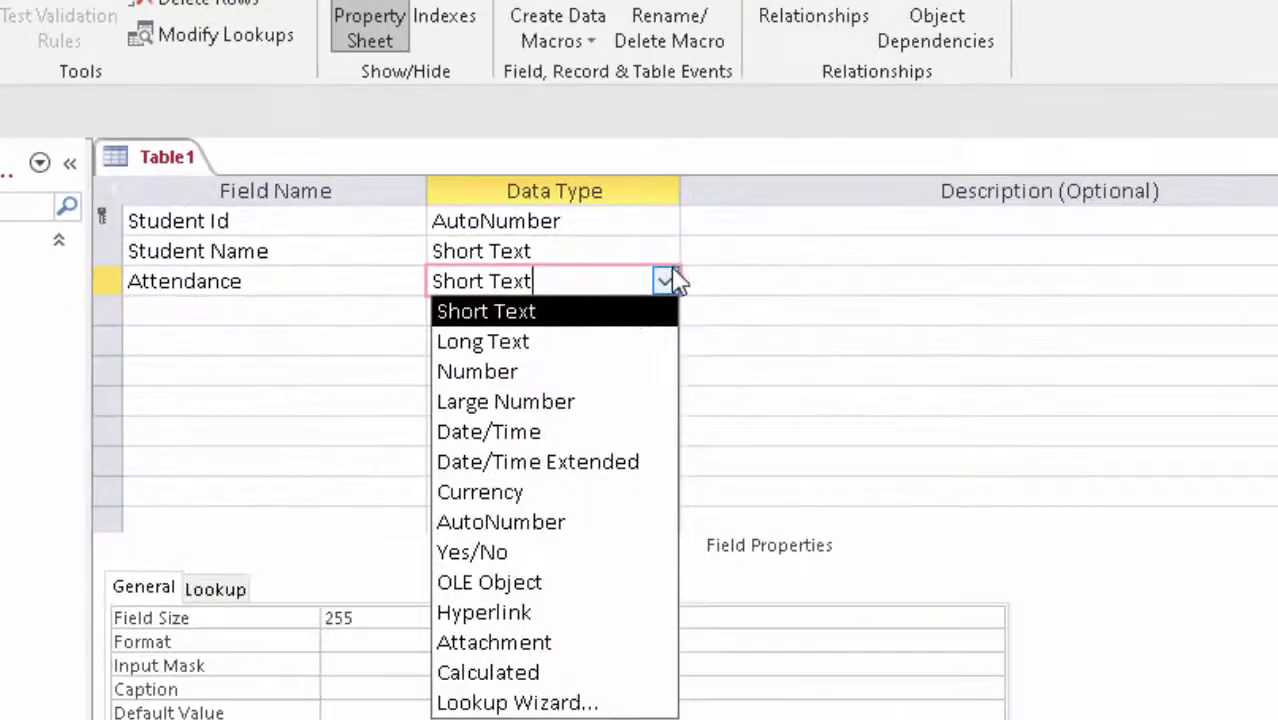
pyautogui.click(507, 555)
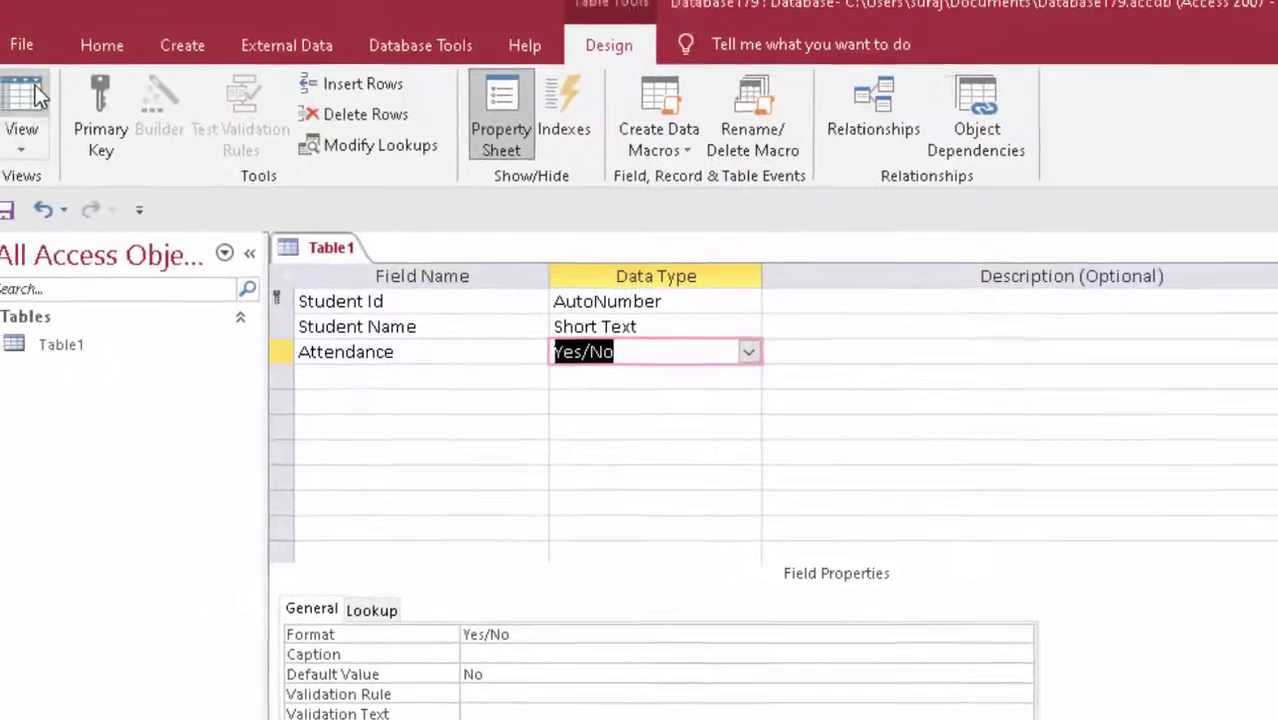
pyautogui.click(50, 100)
# Step: Save the table, widen the Student Name column, and enter Ram, Shyam and Abhi
pyautogui.click(822, 558)
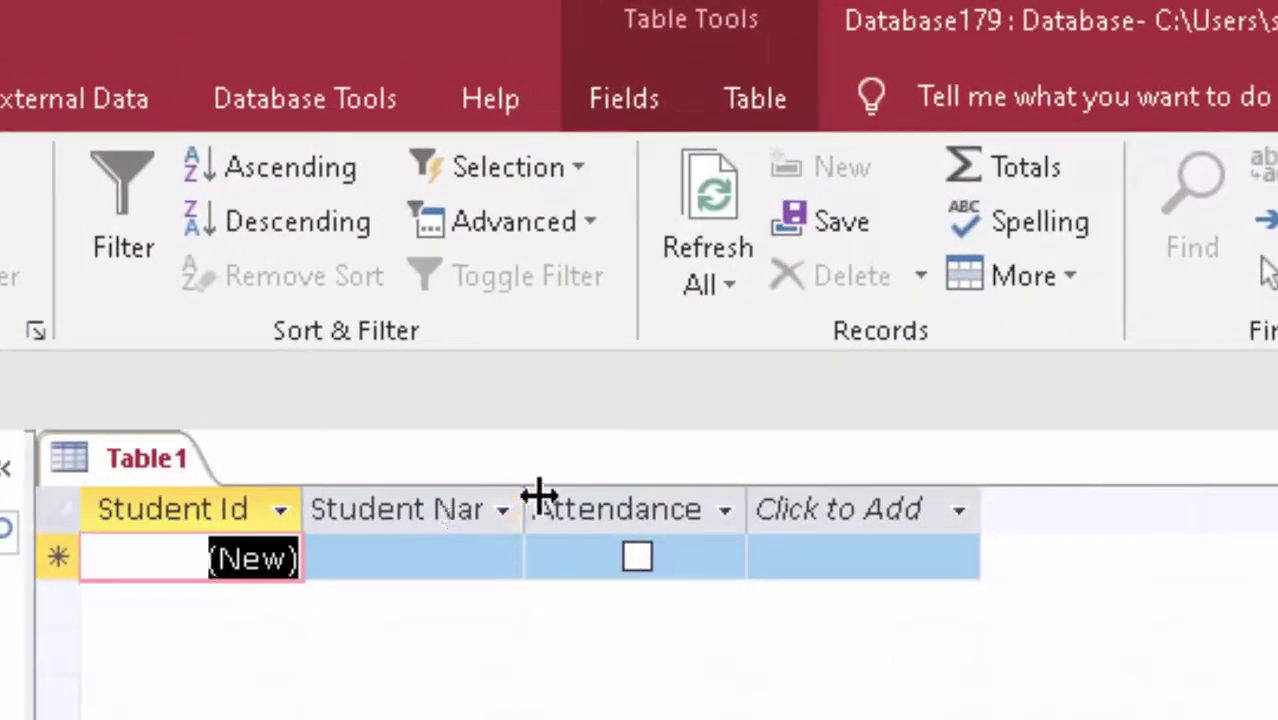
pyautogui.doubleClick(538, 496)
pyautogui.click(386, 570)
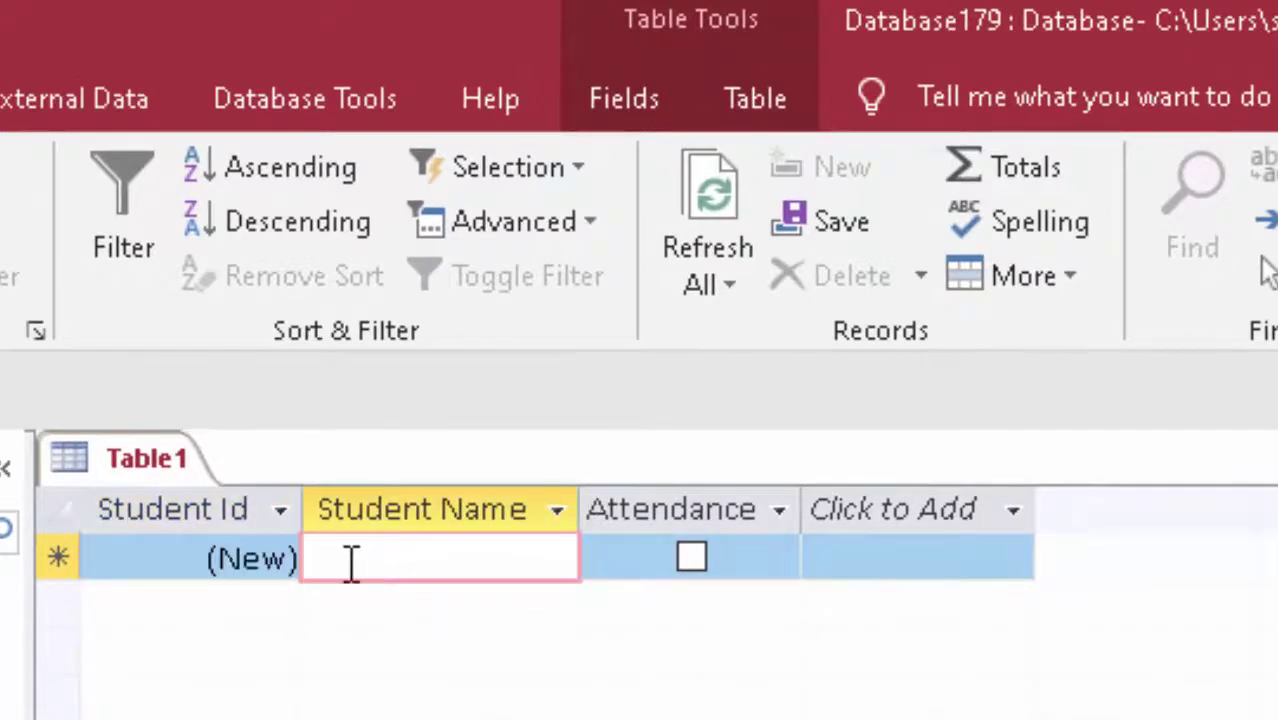
pyautogui.write('Ram')
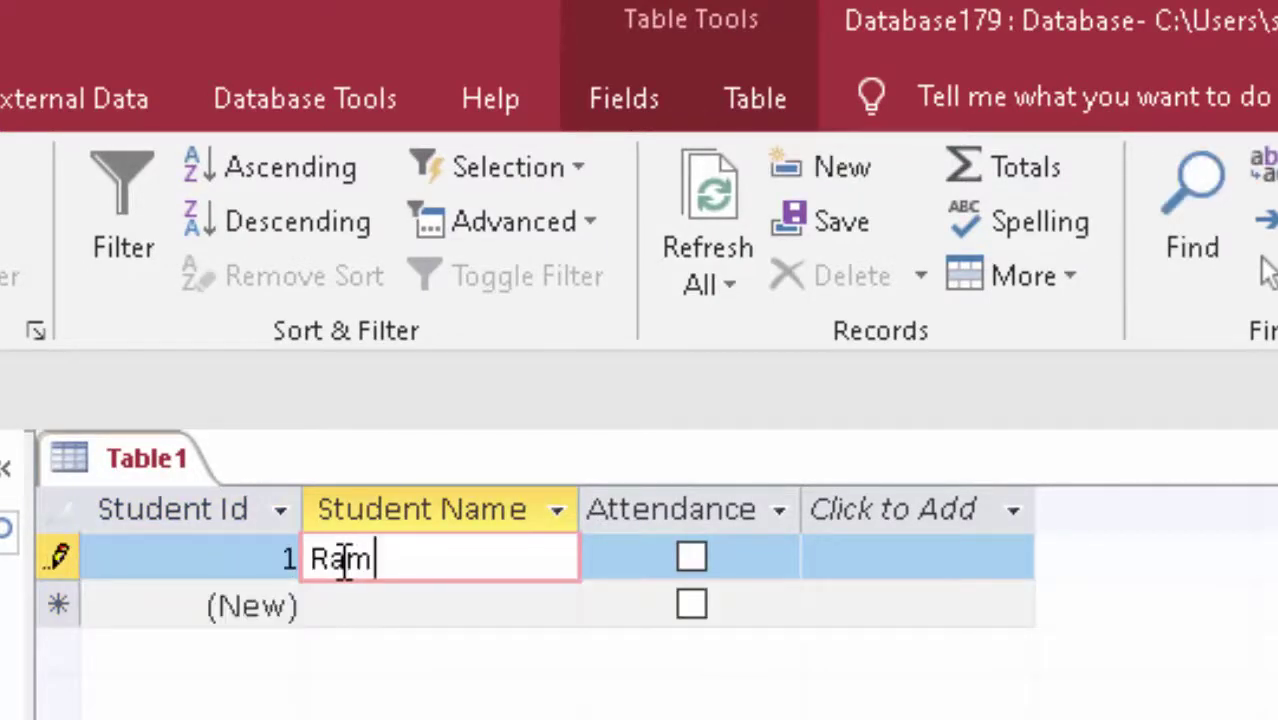
pyautogui.press('Tab')
pyautogui.press('Tab')
pyautogui.press('Tab')
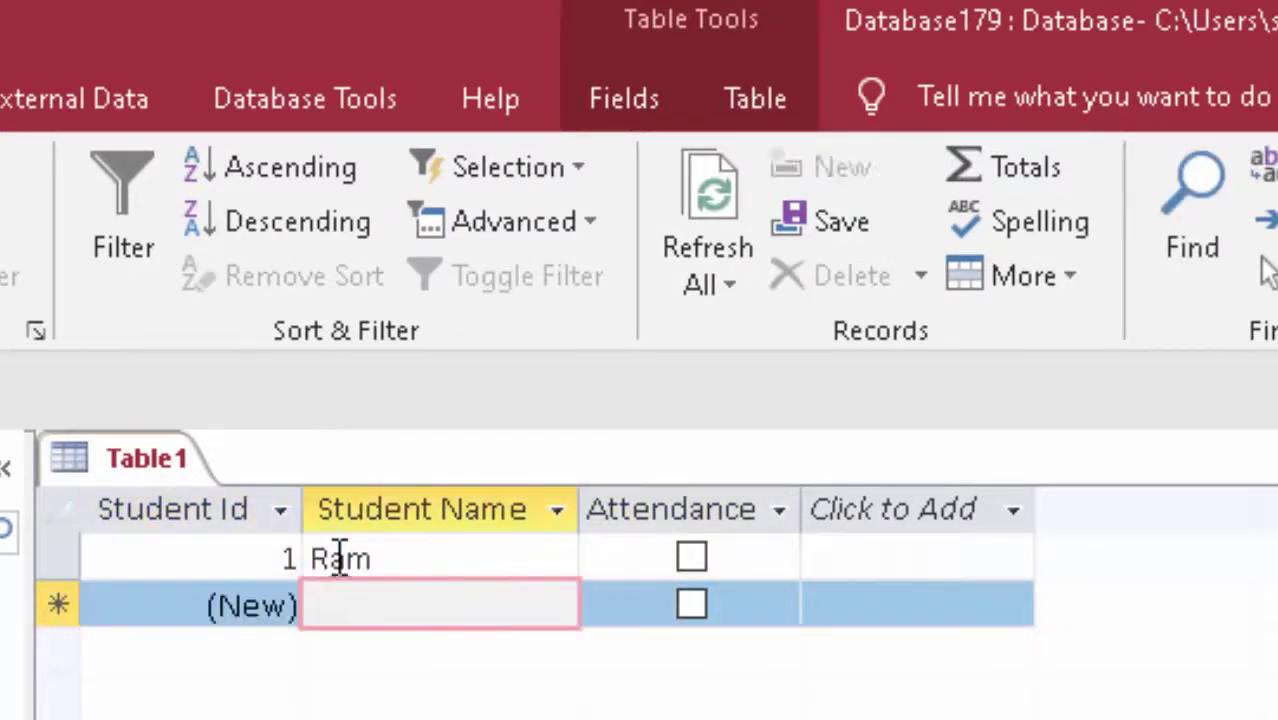
pyautogui.write('Shya')
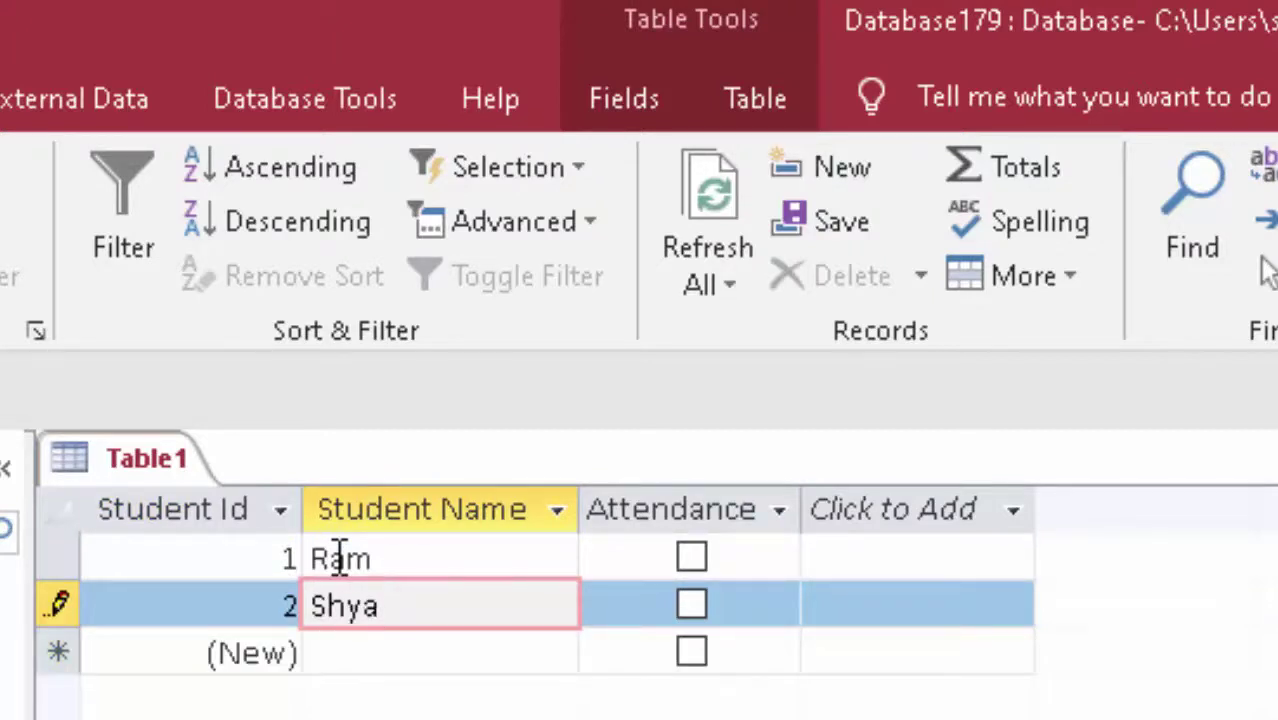
pyautogui.write('m')
pyautogui.press('Tab')
pyautogui.press('Tab')
pyautogui.press('Tab')
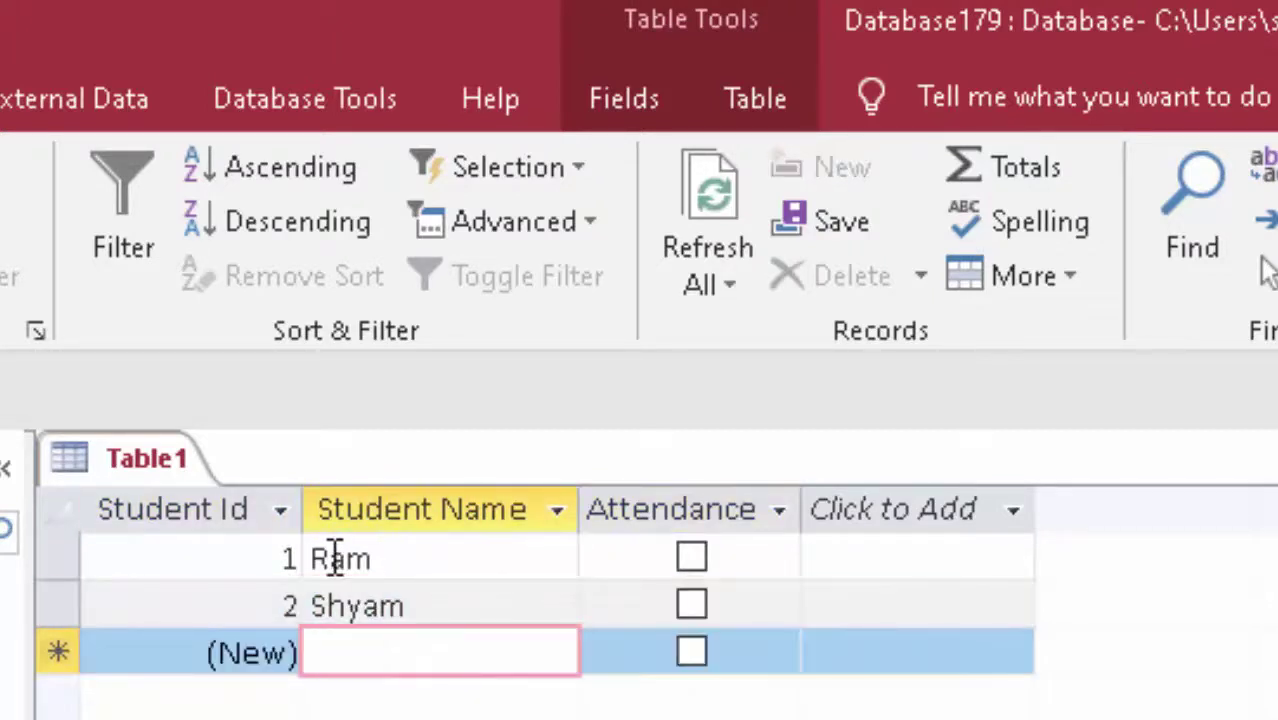
pyautogui.write('Abhi')
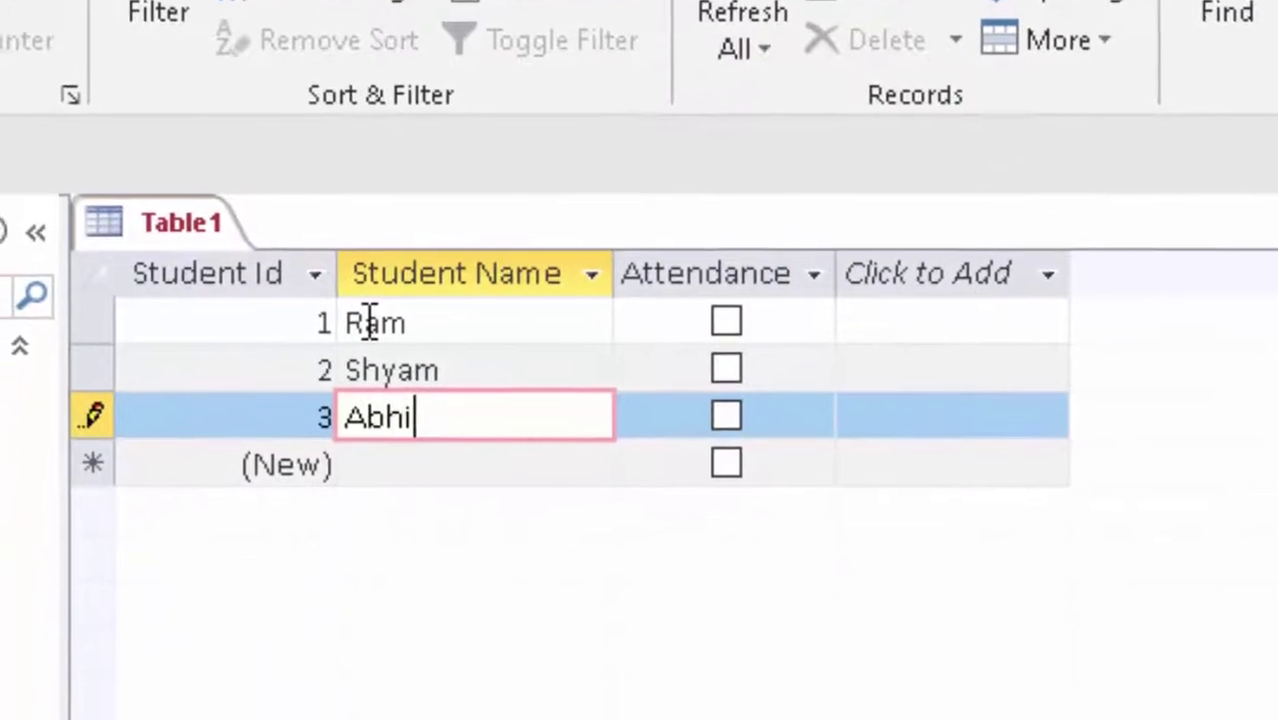
pyautogui.press('Tab')
# Step: Add the remaining students Adi, Shivam, Raju, Heena and Javed as new records
pyautogui.press('Tab')
pyautogui.press('Tab')
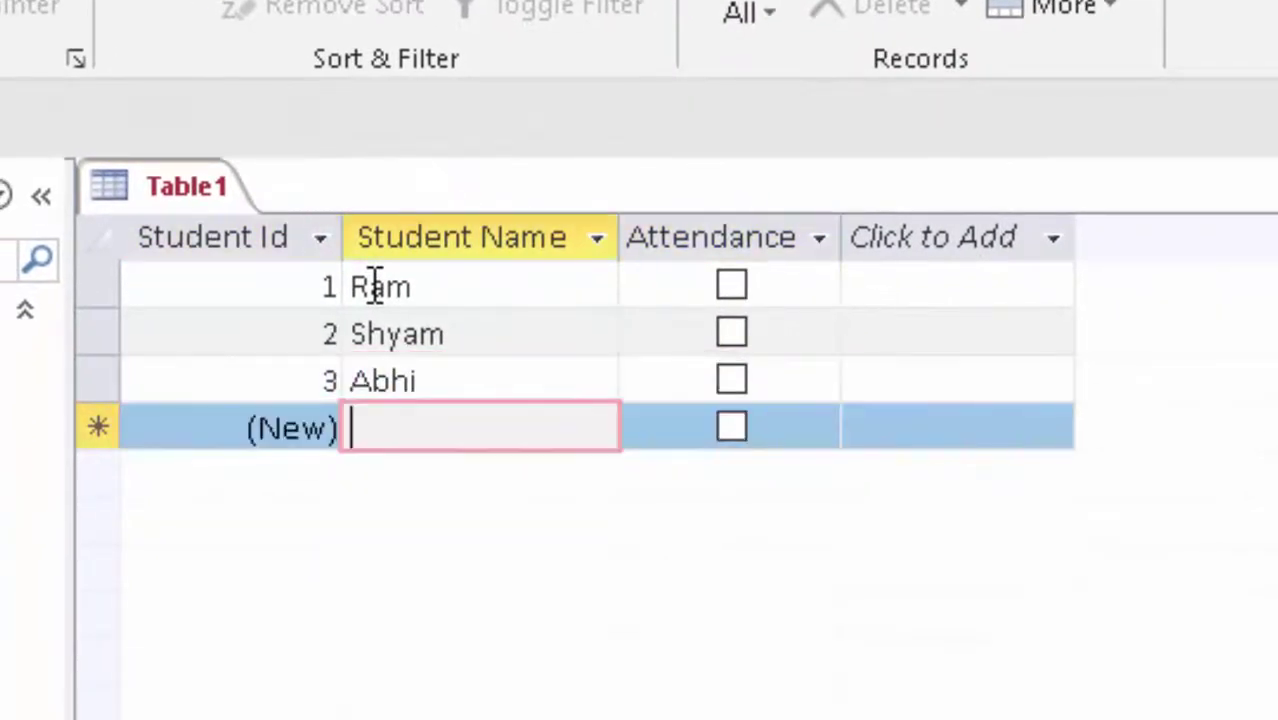
pyautogui.write('Adi')
pyautogui.press('Tab')
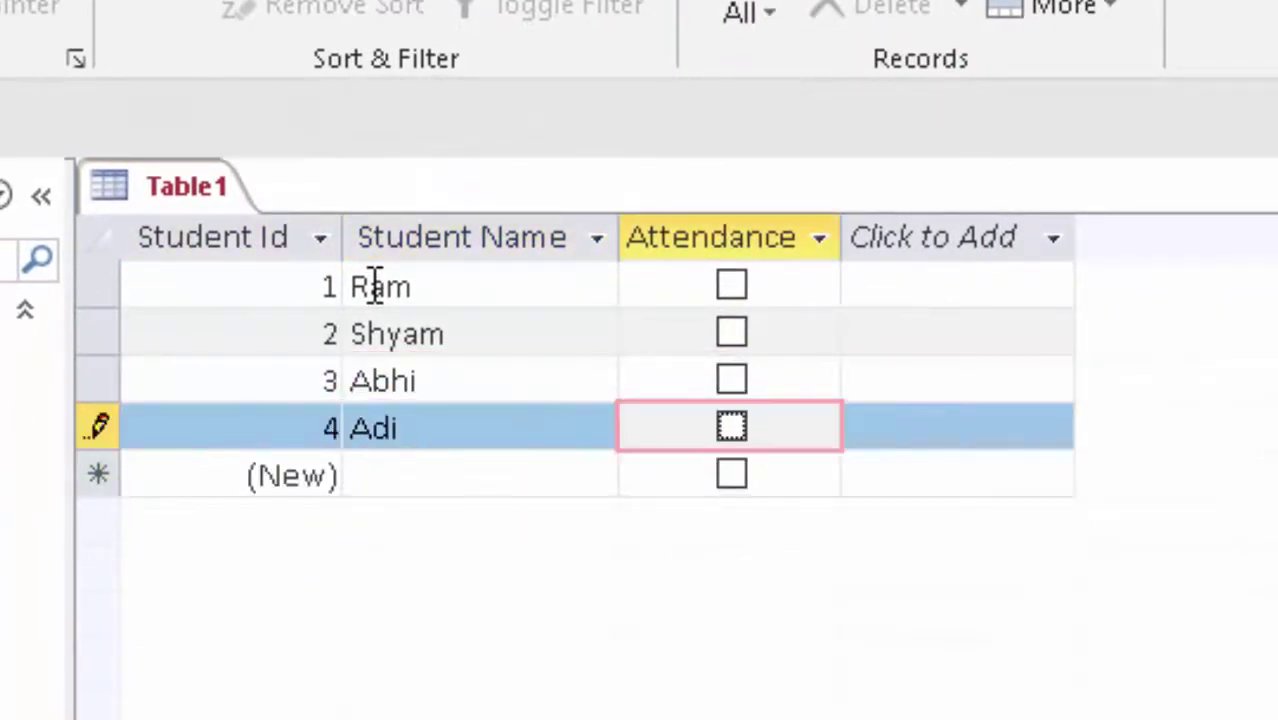
pyautogui.press('Tab')
pyautogui.press('Tab')
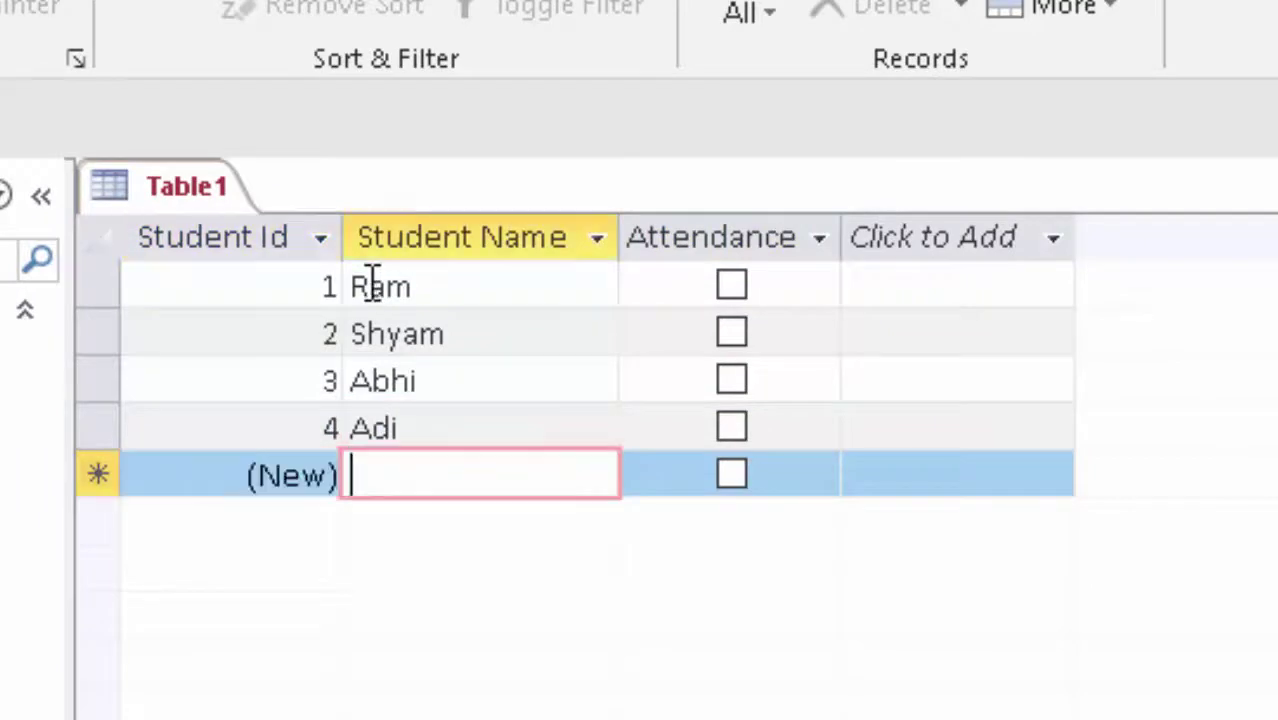
pyautogui.write('Shiv')
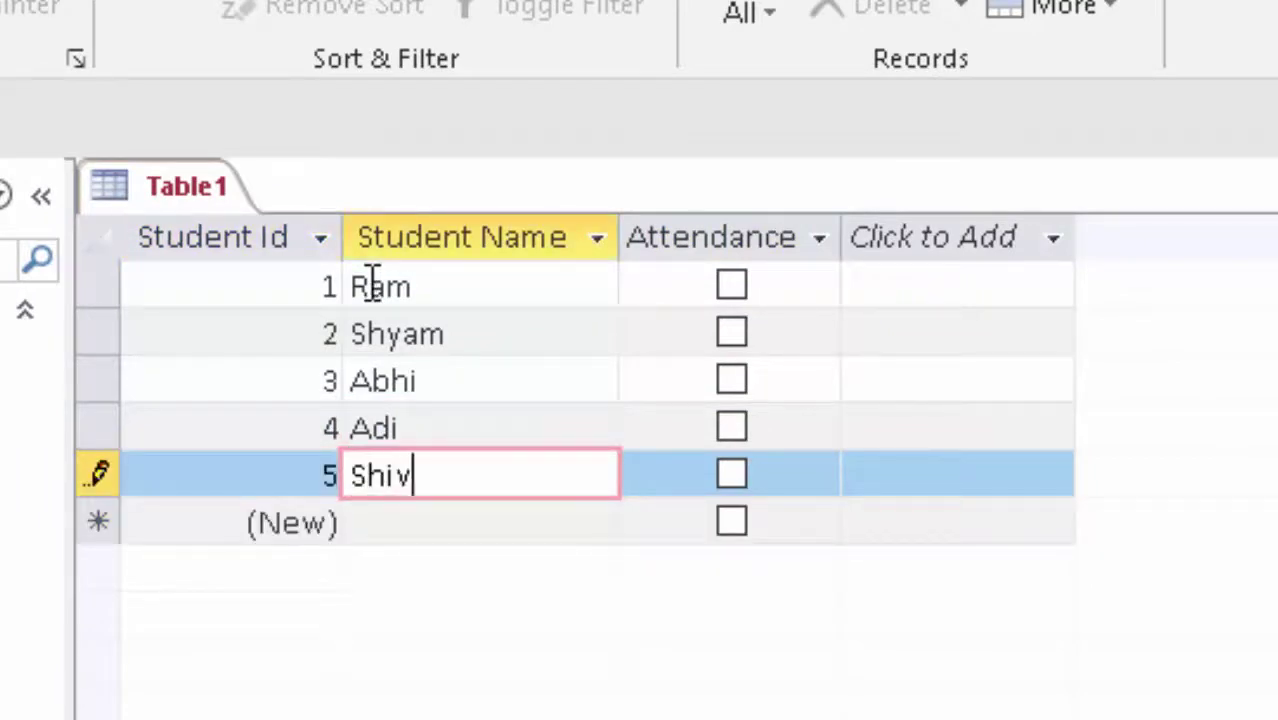
pyautogui.write('am')
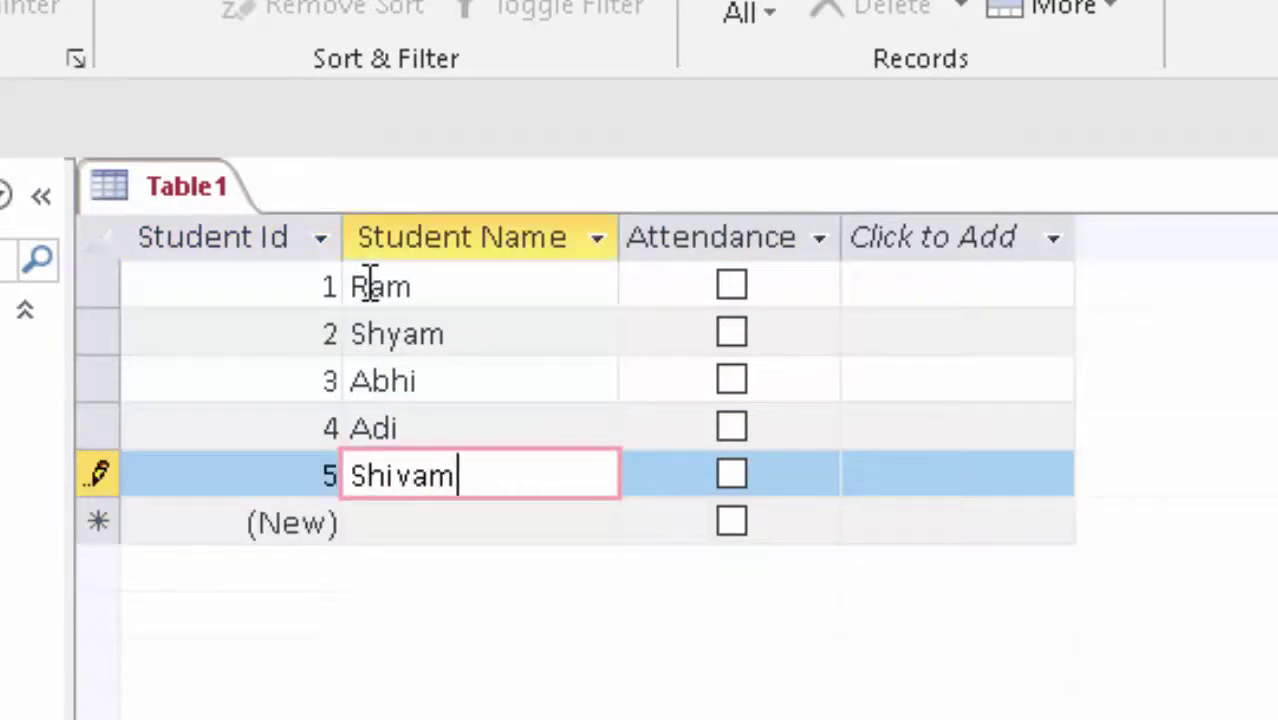
pyautogui.press('Tab')
pyautogui.press('Tab')
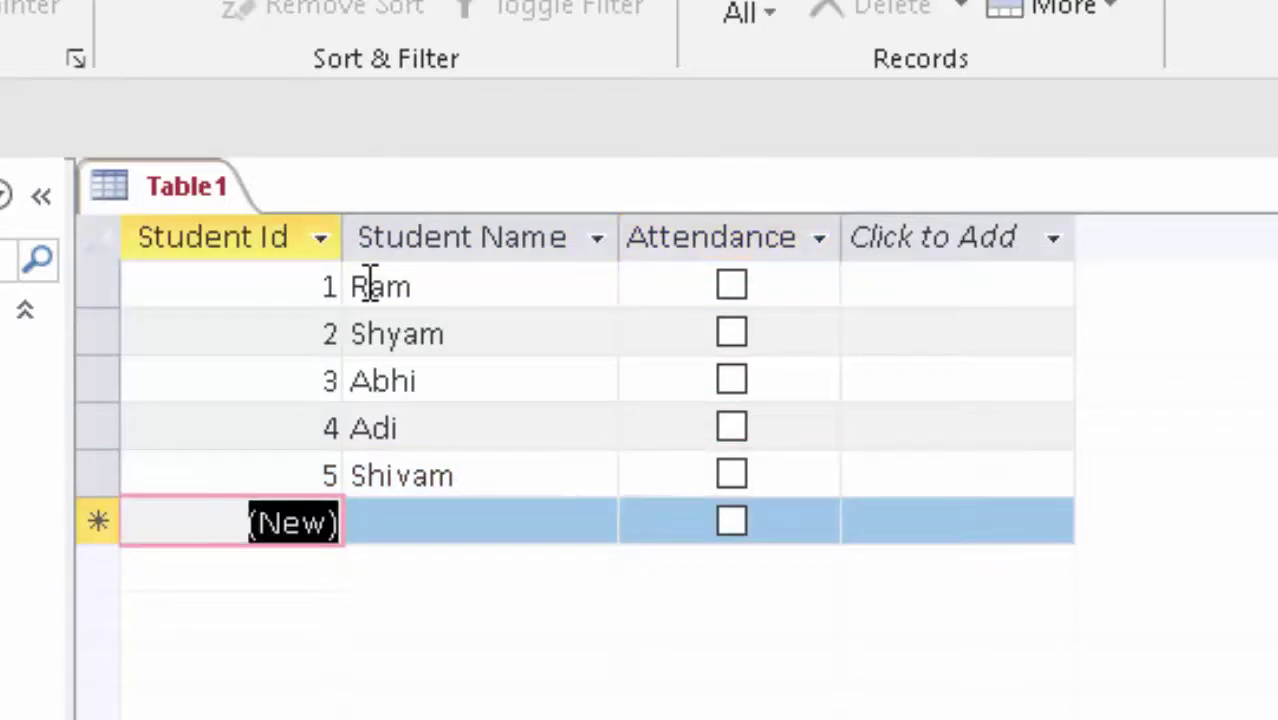
pyautogui.press('Tab')
pyautogui.write('R')
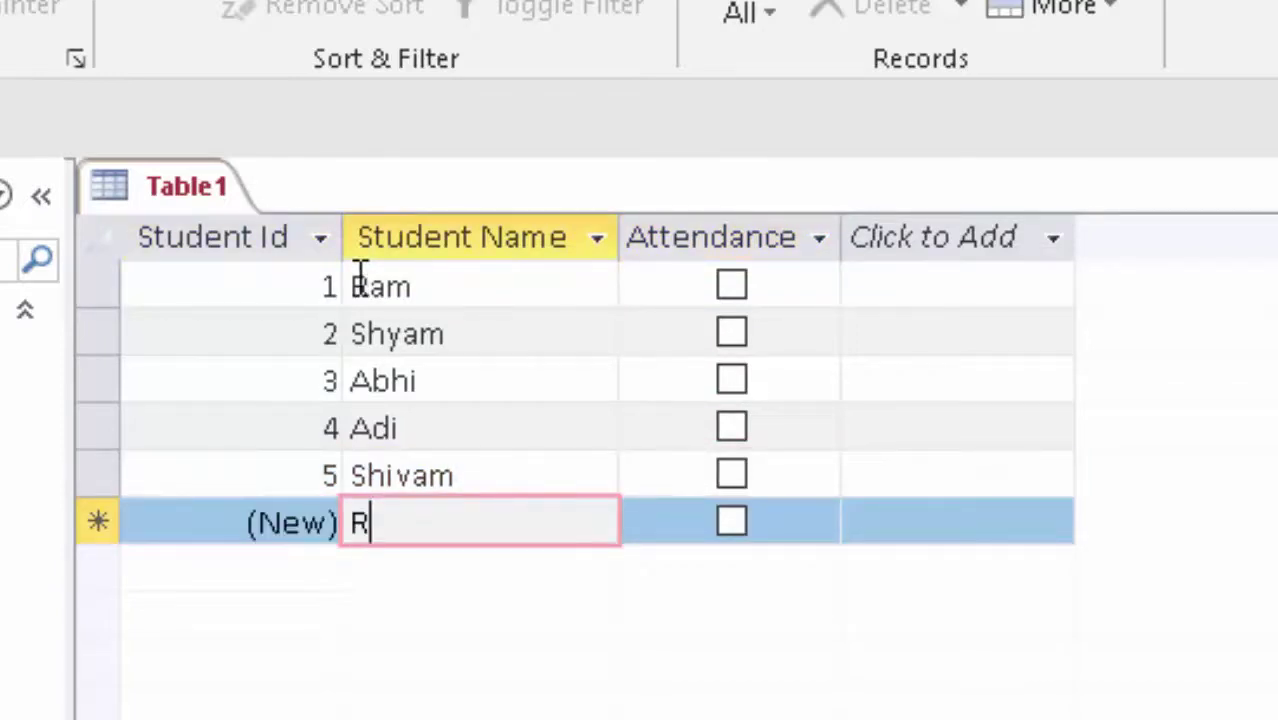
pyautogui.write('aju')
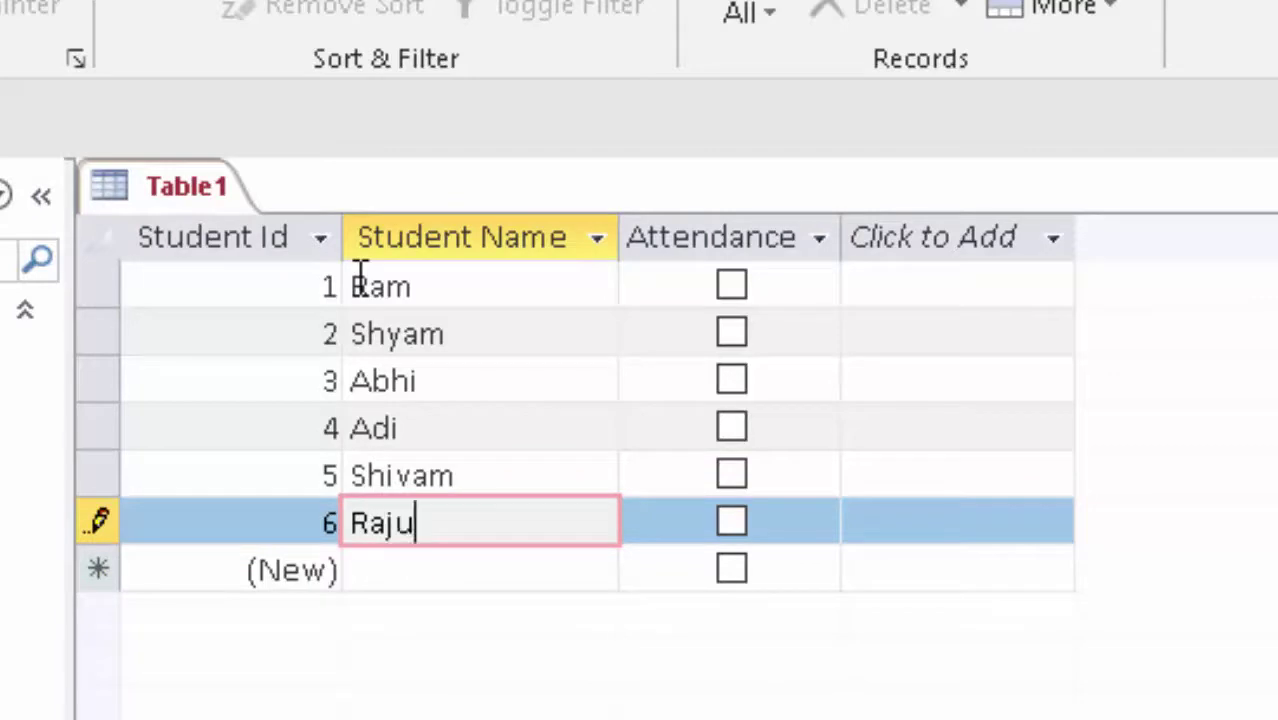
pyautogui.press('Tab')
pyautogui.press('Tab')
pyautogui.press('Tab')
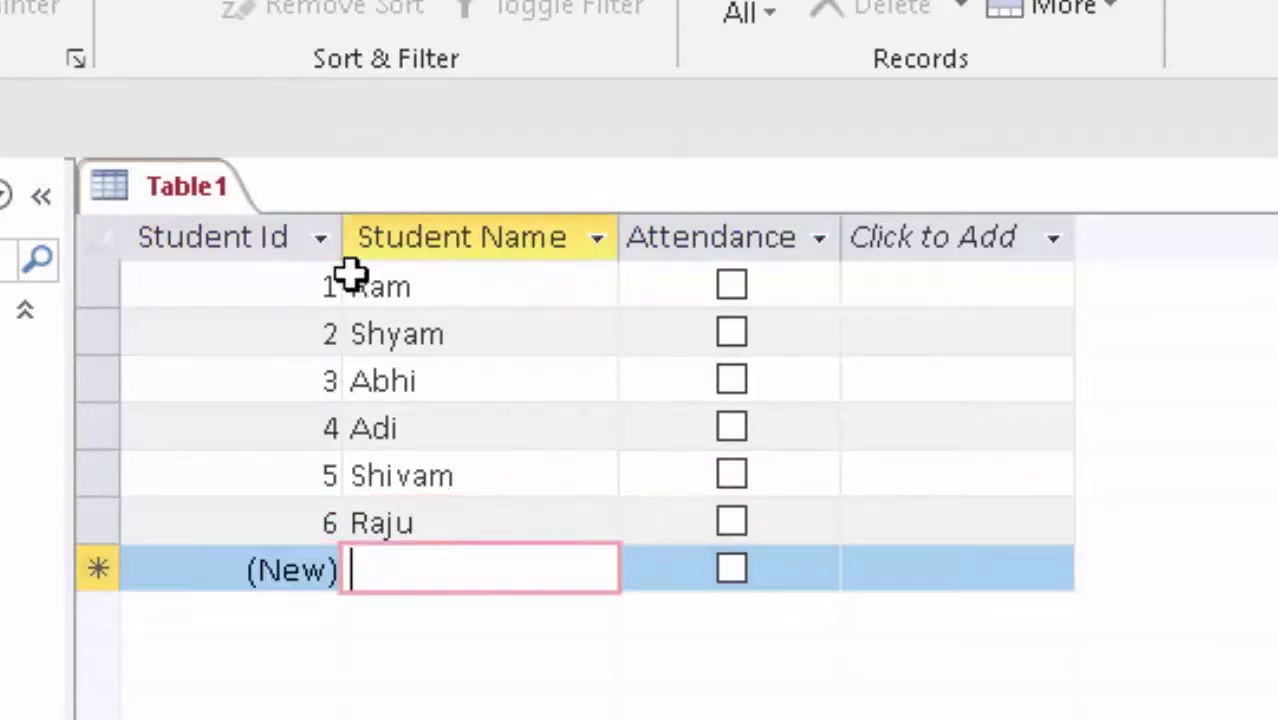
pyautogui.write('Heena')
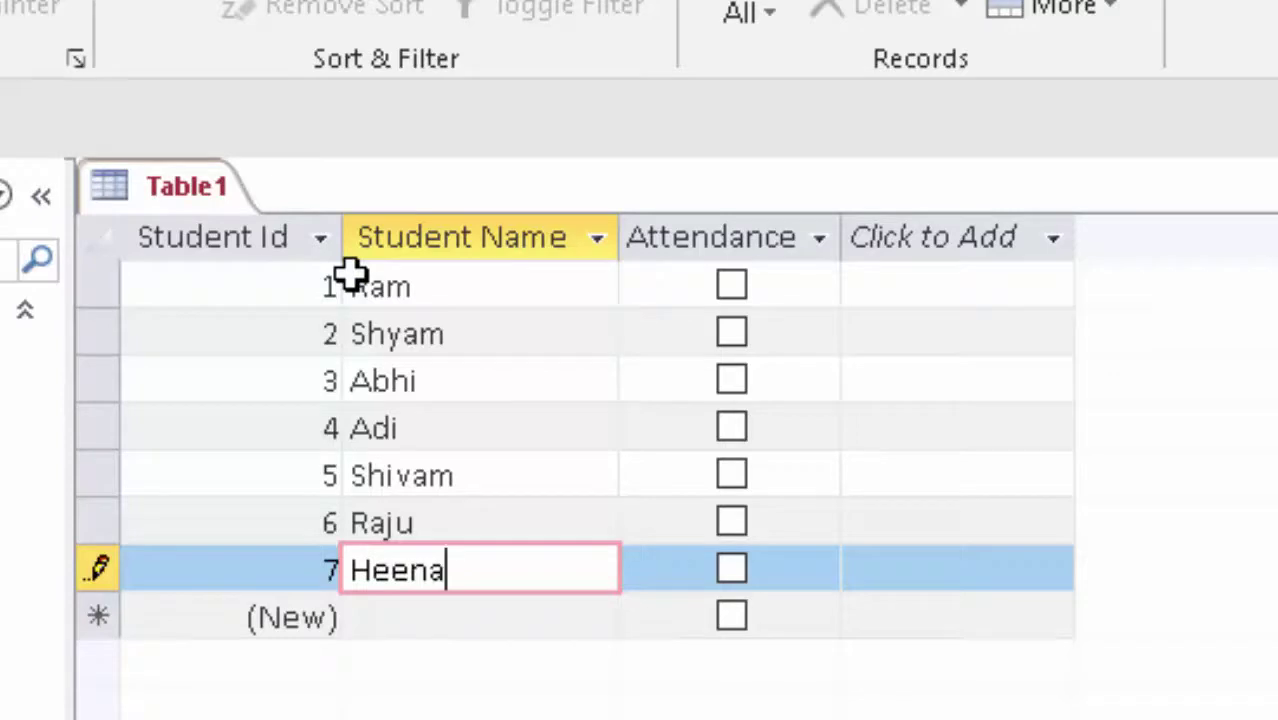
pyautogui.press('Tab')
pyautogui.press('Tab')
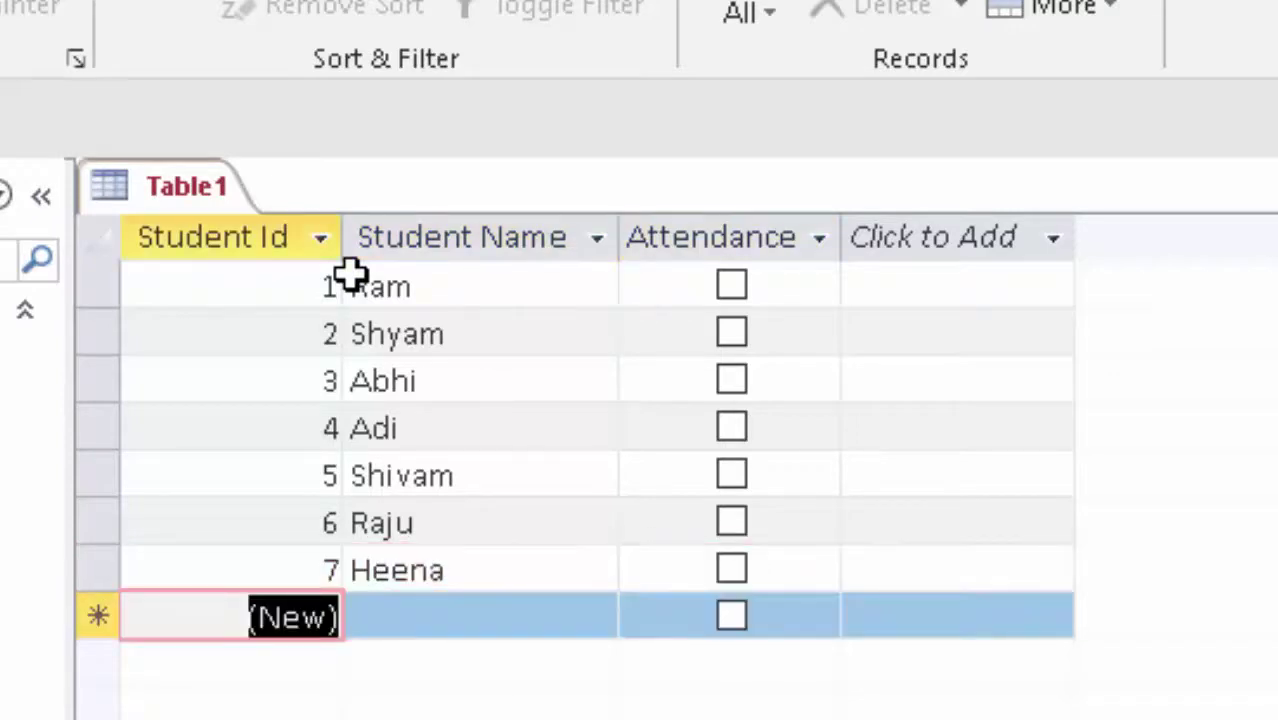
pyautogui.press('Tab')
pyautogui.write('Ja')
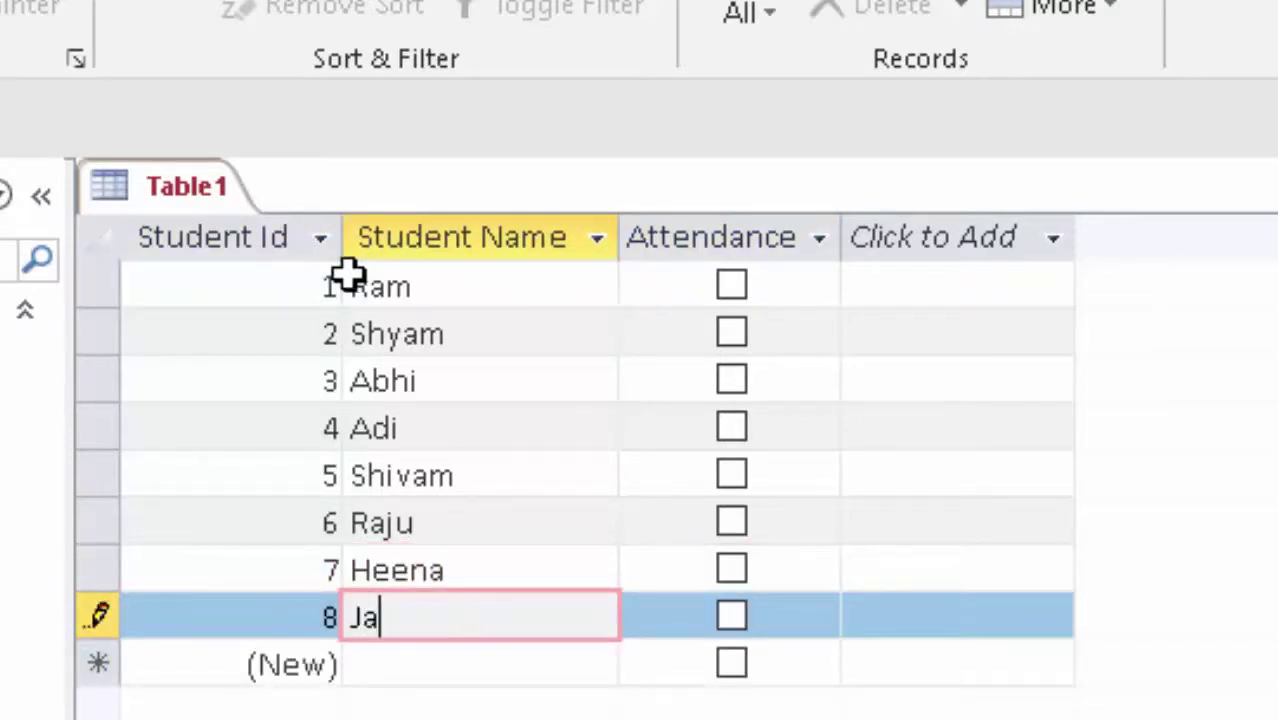
pyautogui.write('ved')
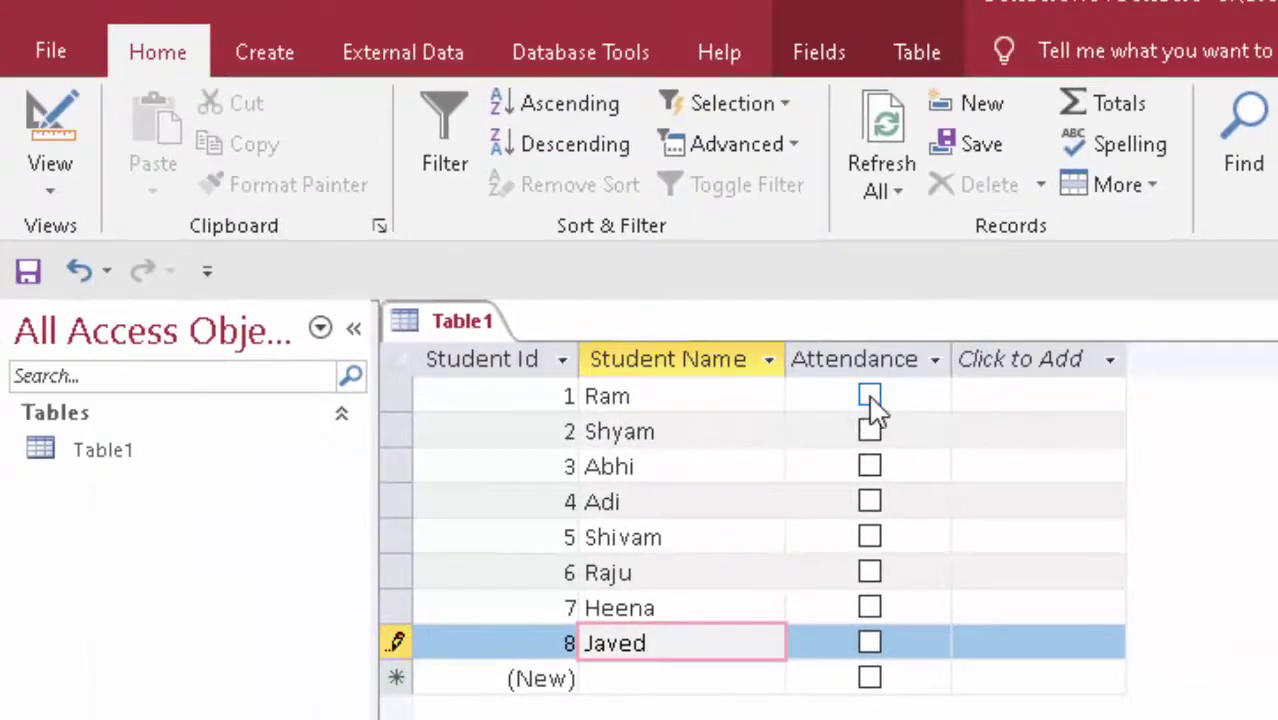
# Step: Tick the Attendance checkboxes so Ram, Abhi, Adi and Javed are marked present
pyautogui.click(869, 399)
pyautogui.click(868, 466)
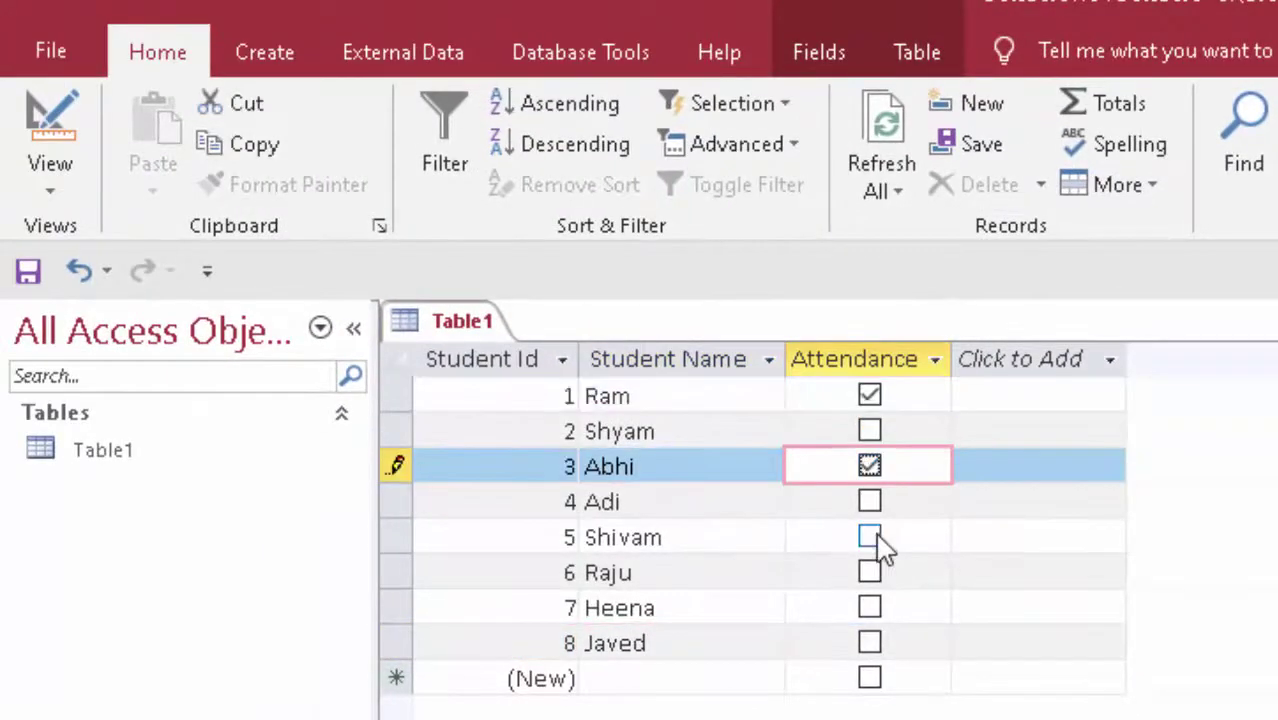
pyautogui.click(869, 501)
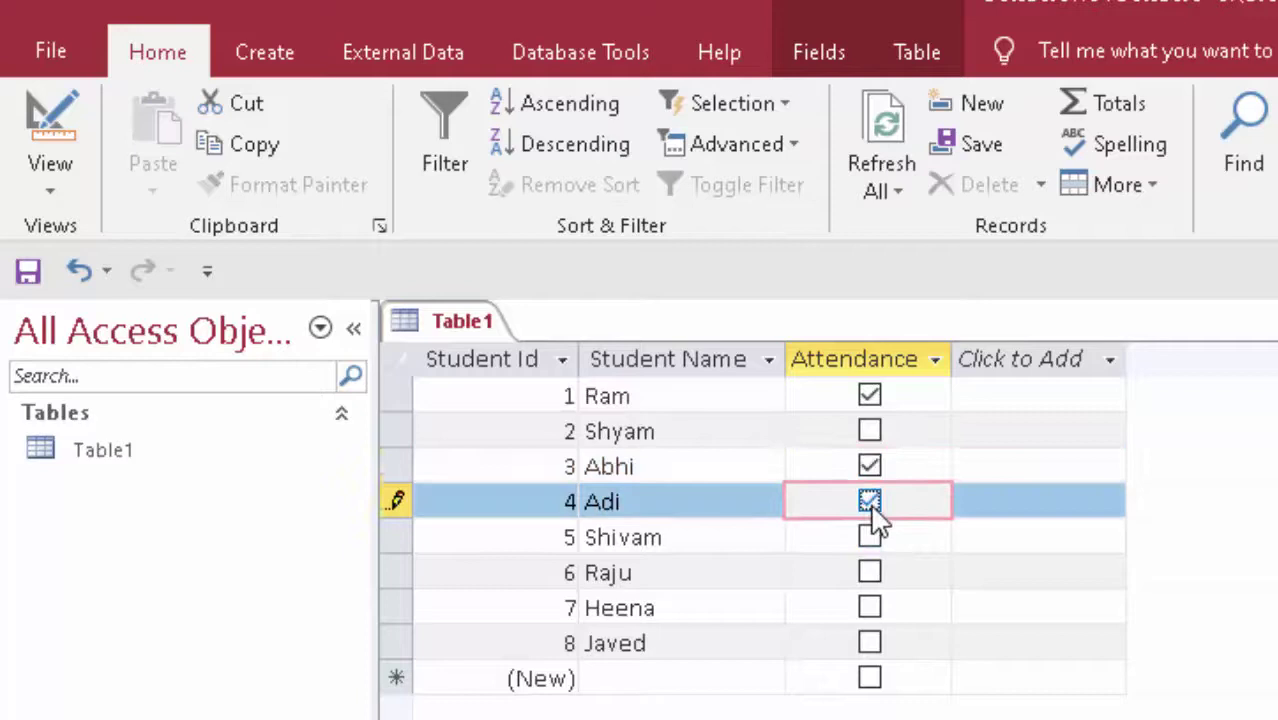
pyautogui.click(870, 645)
pyautogui.click(871, 606)
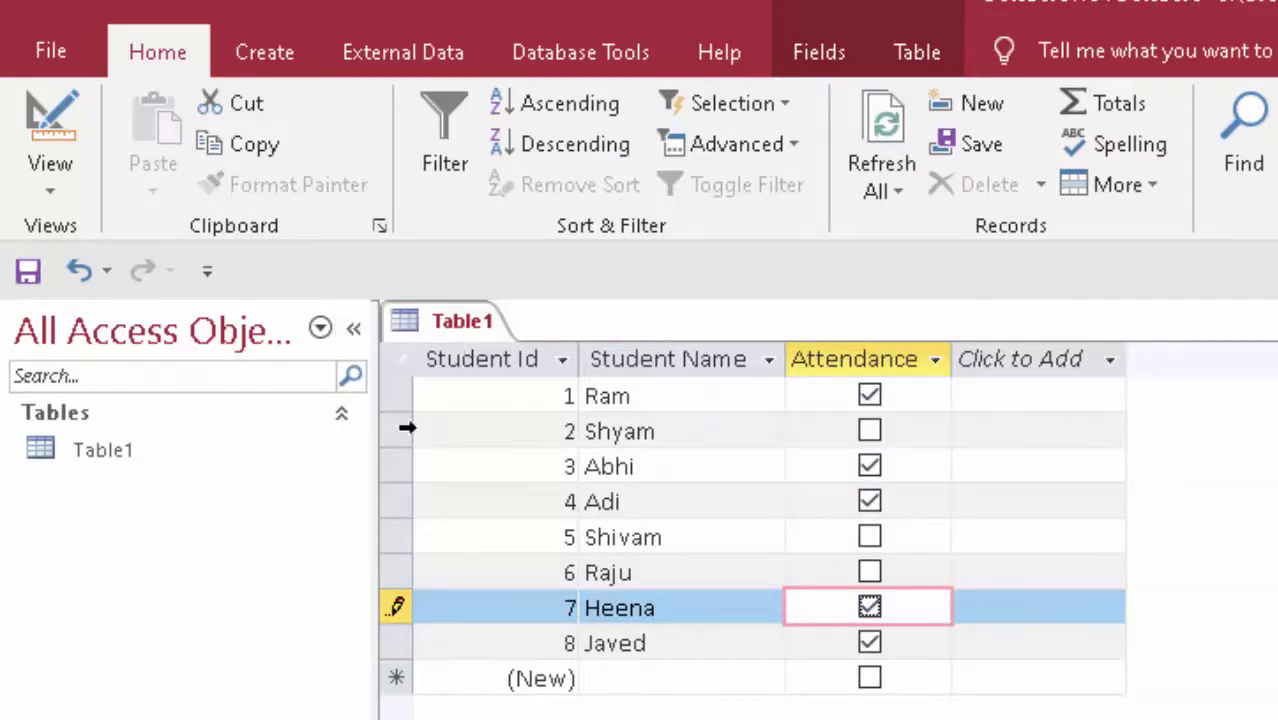
pyautogui.click(266, 58)
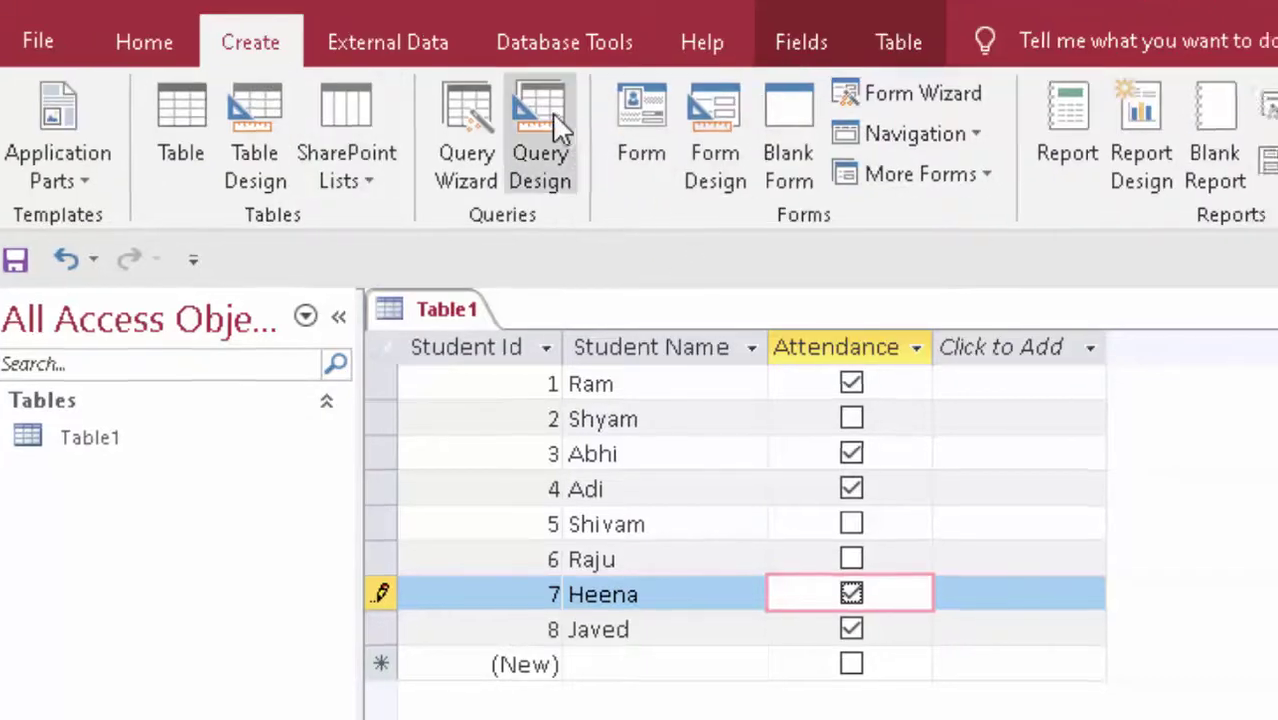
# Step: Design a query on Table1 with Student Id, Student Name and Attendance, using No as the Attendance criterion
pyautogui.click(556, 118)
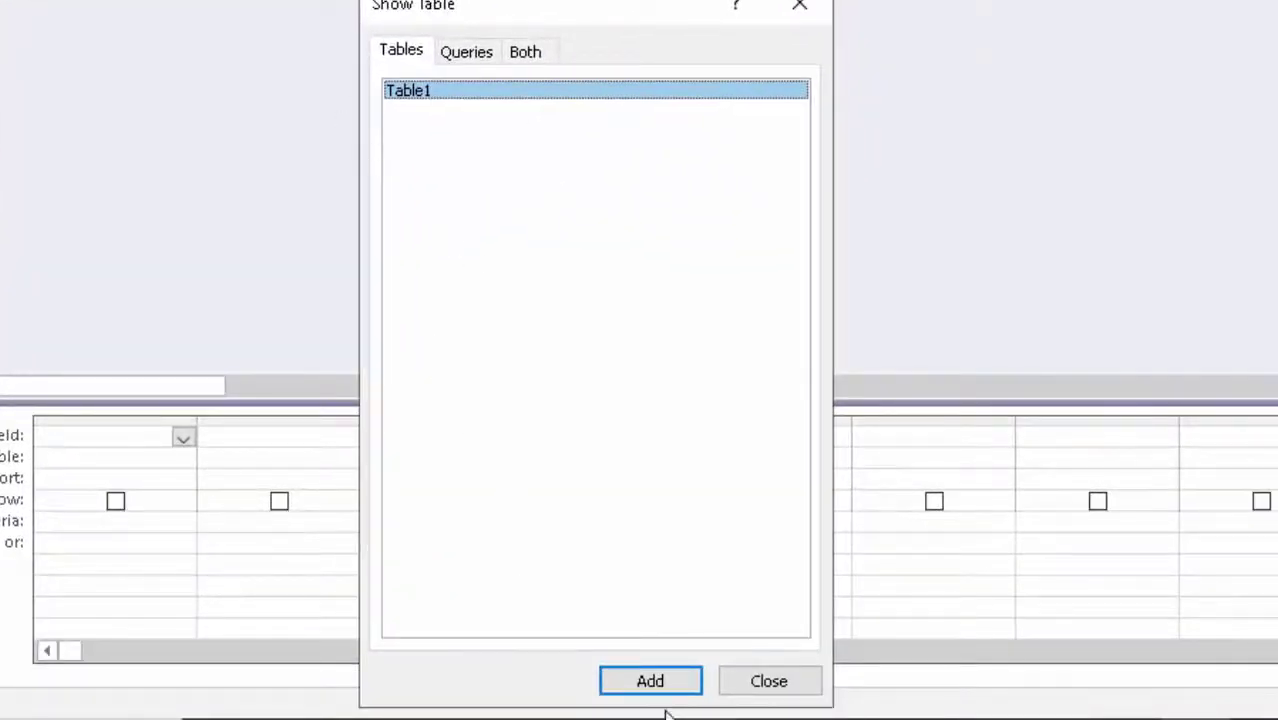
pyautogui.click(665, 693)
pyautogui.click(769, 681)
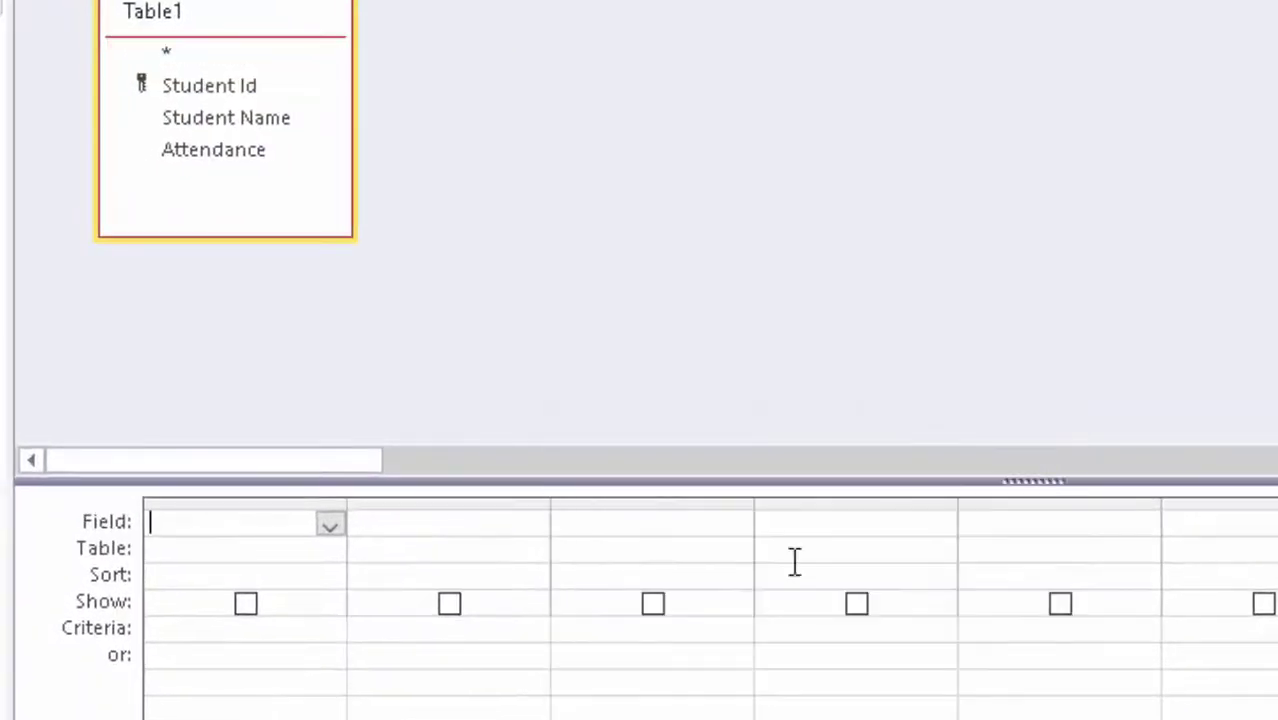
pyautogui.doubleClick(230, 30)
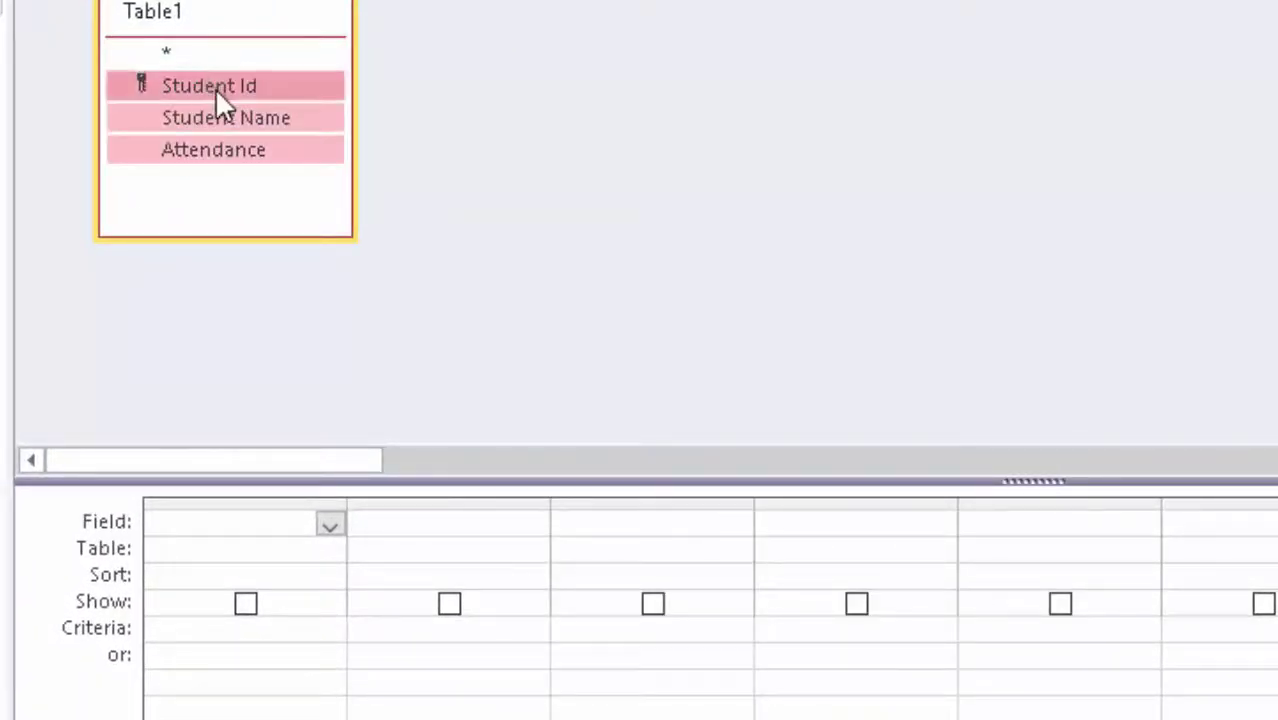
pyautogui.moveTo(215, 88); pyautogui.dragTo(240, 520)
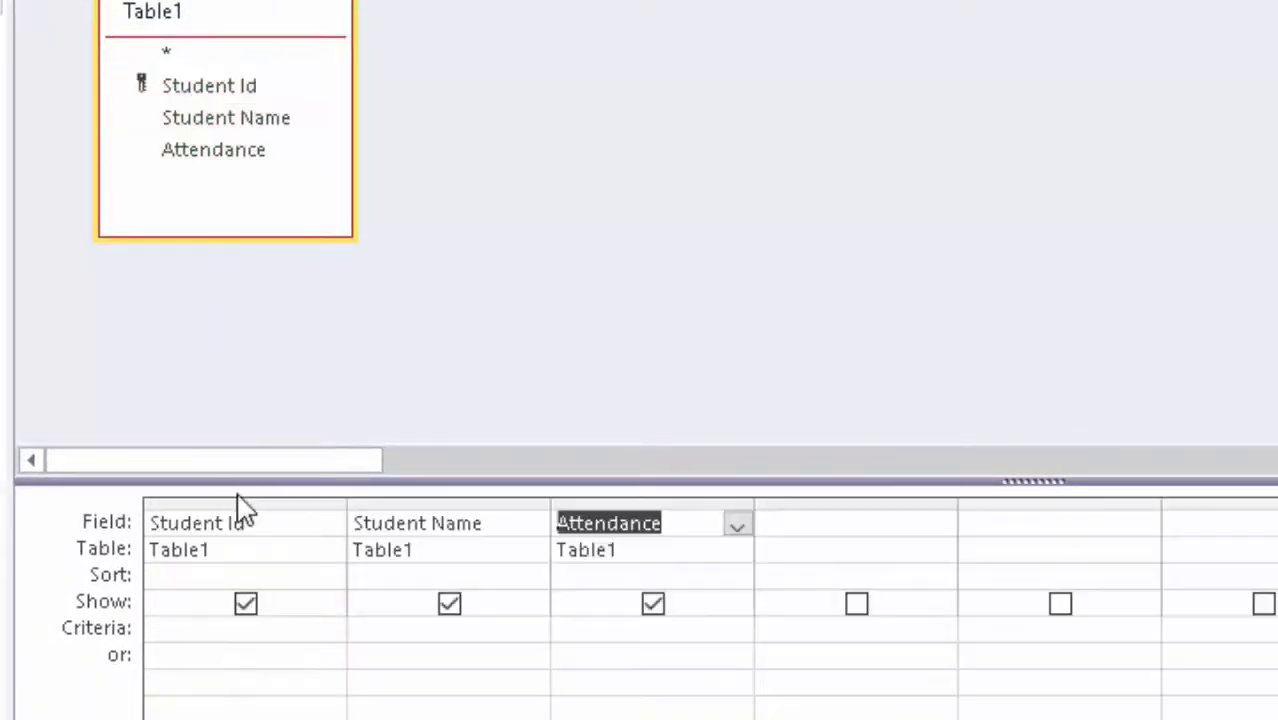
pyautogui.click(594, 626)
pyautogui.write('No')
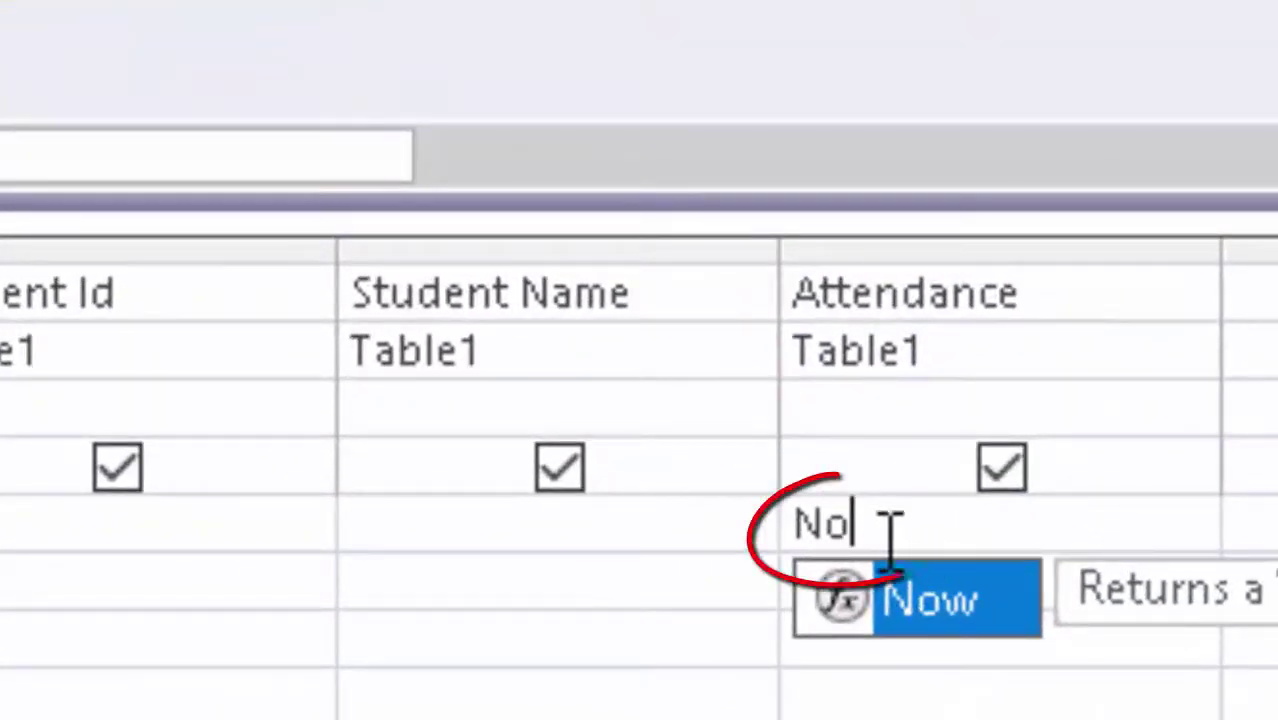
# Step: Run the No-attendance query and save it as Query1, showing Shyam, Shivam, Raju and Heena
pyautogui.press('Escape')
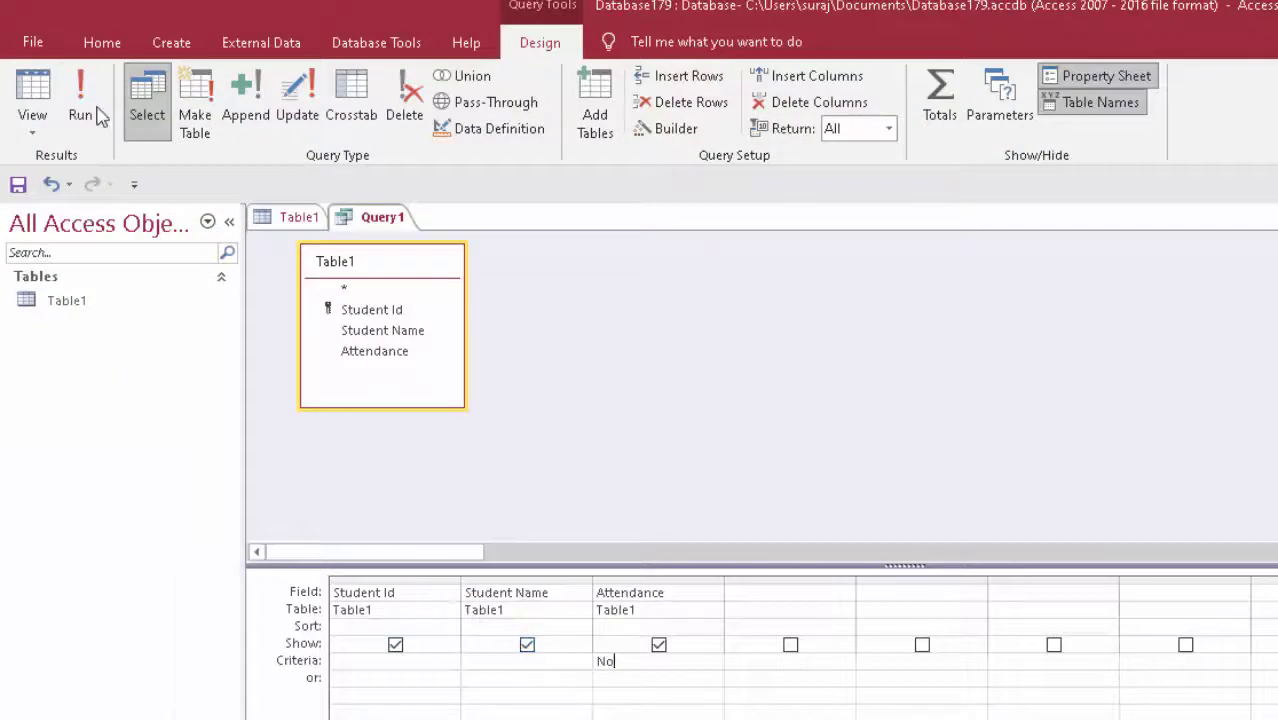
pyautogui.click(97, 110)
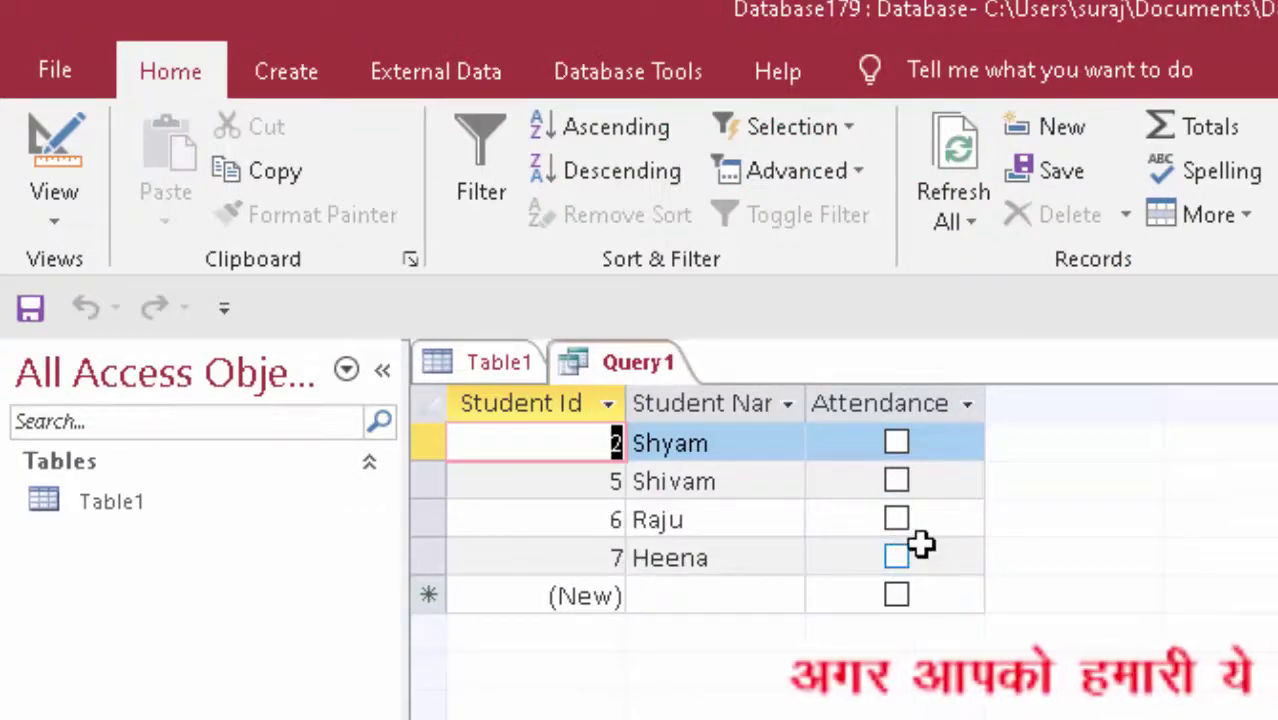
pyautogui.rightClick(622, 362)
pyautogui.click(697, 392)
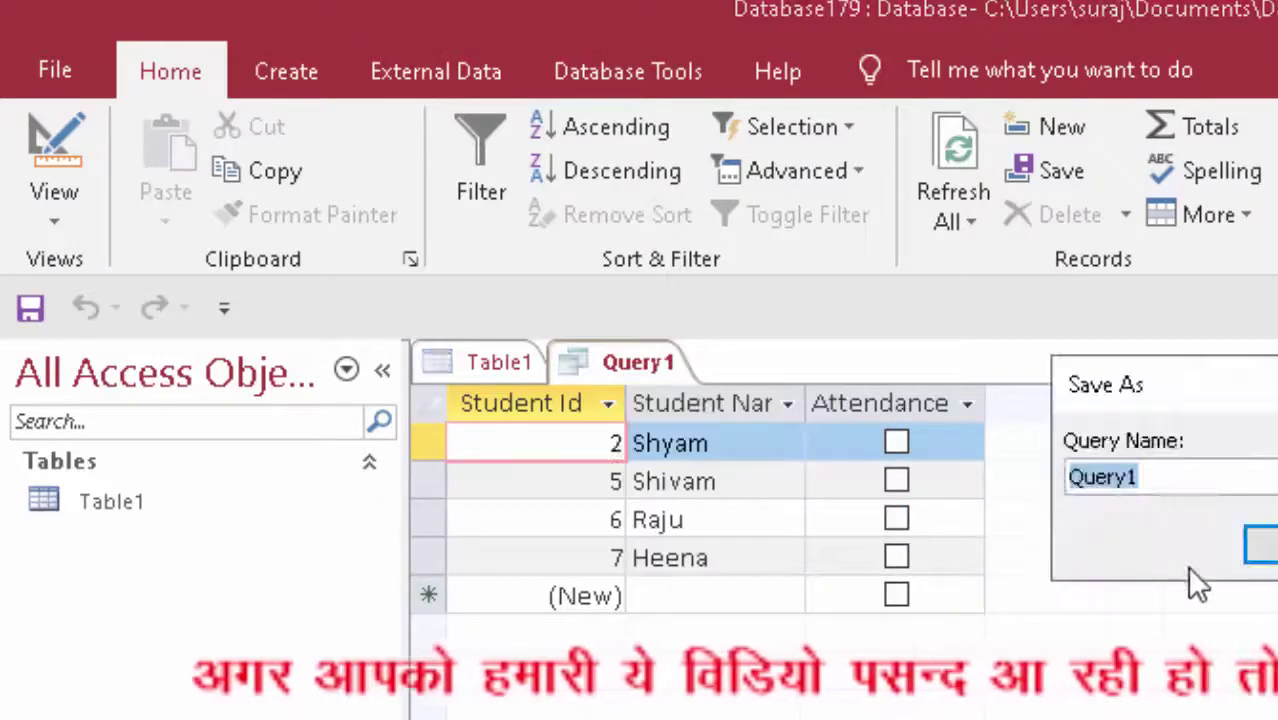
pyautogui.press('Return')
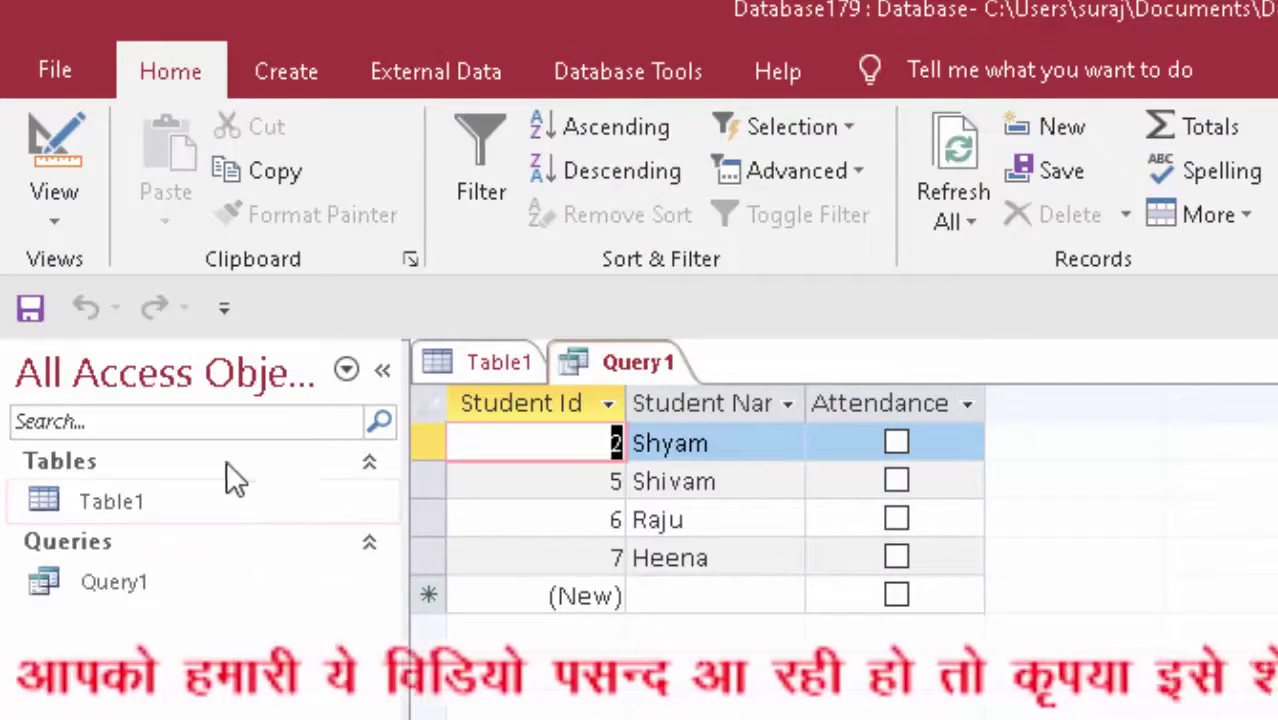
pyautogui.click(288, 71)
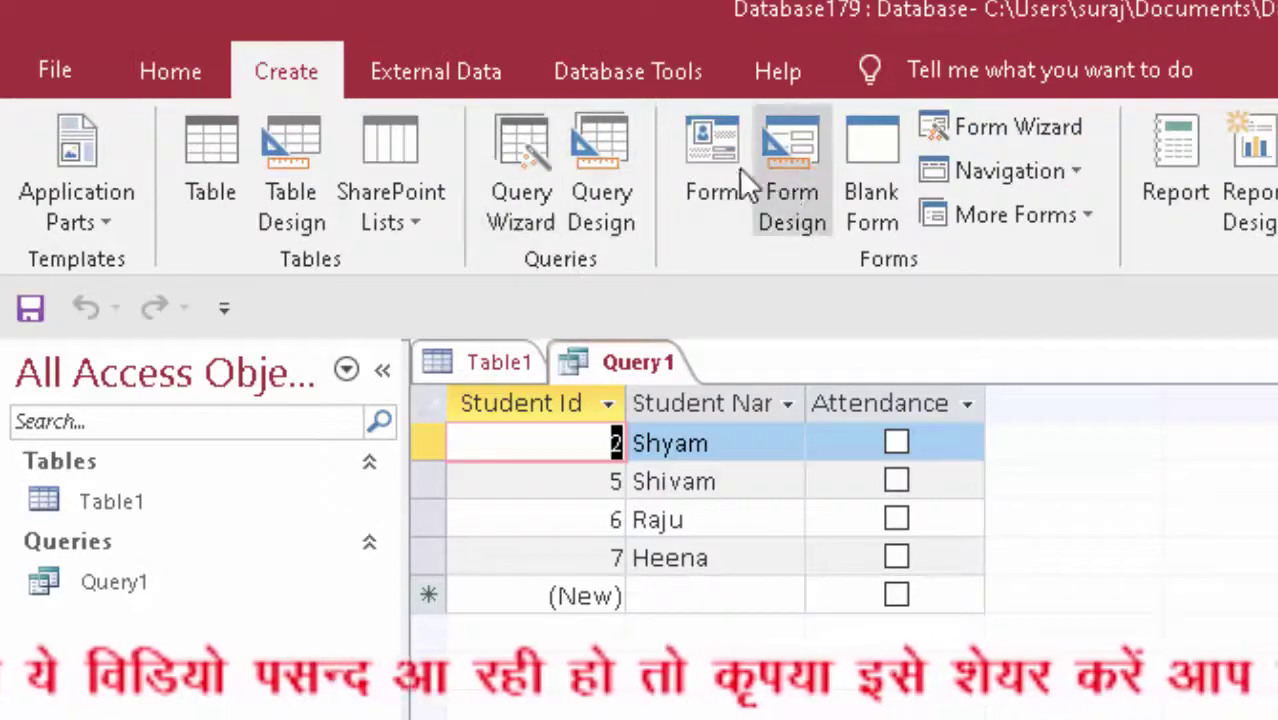
# Step: Design a second Table1 query with all three fields and yes as the Attendance criterion
pyautogui.click(576, 122)
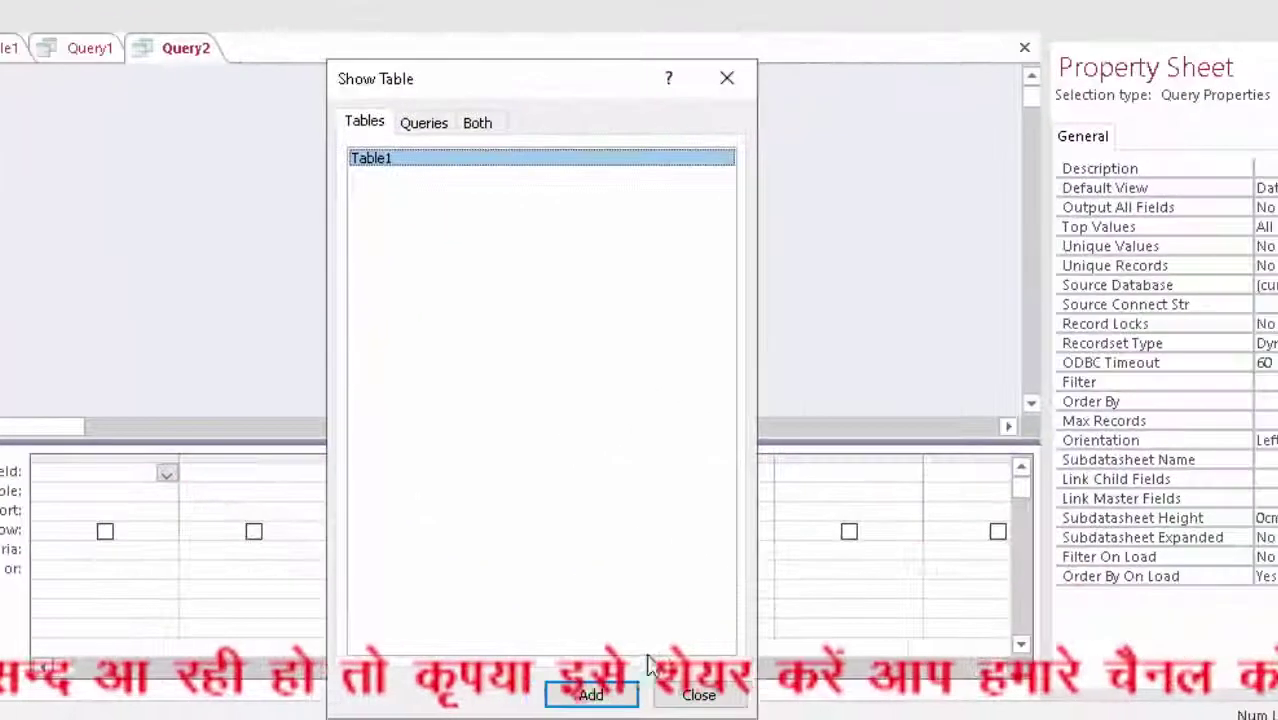
pyautogui.click(591, 695)
pyautogui.click(699, 695)
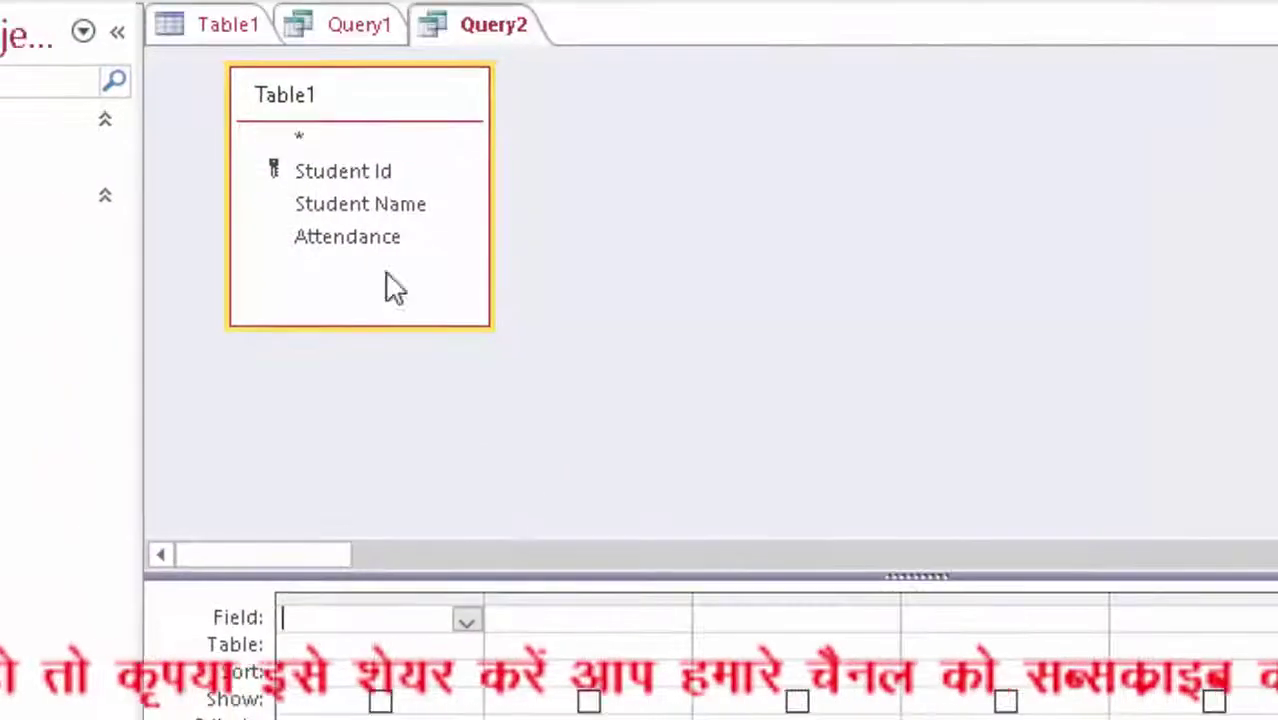
pyautogui.click(350, 135)
pyautogui.click(380, 240)
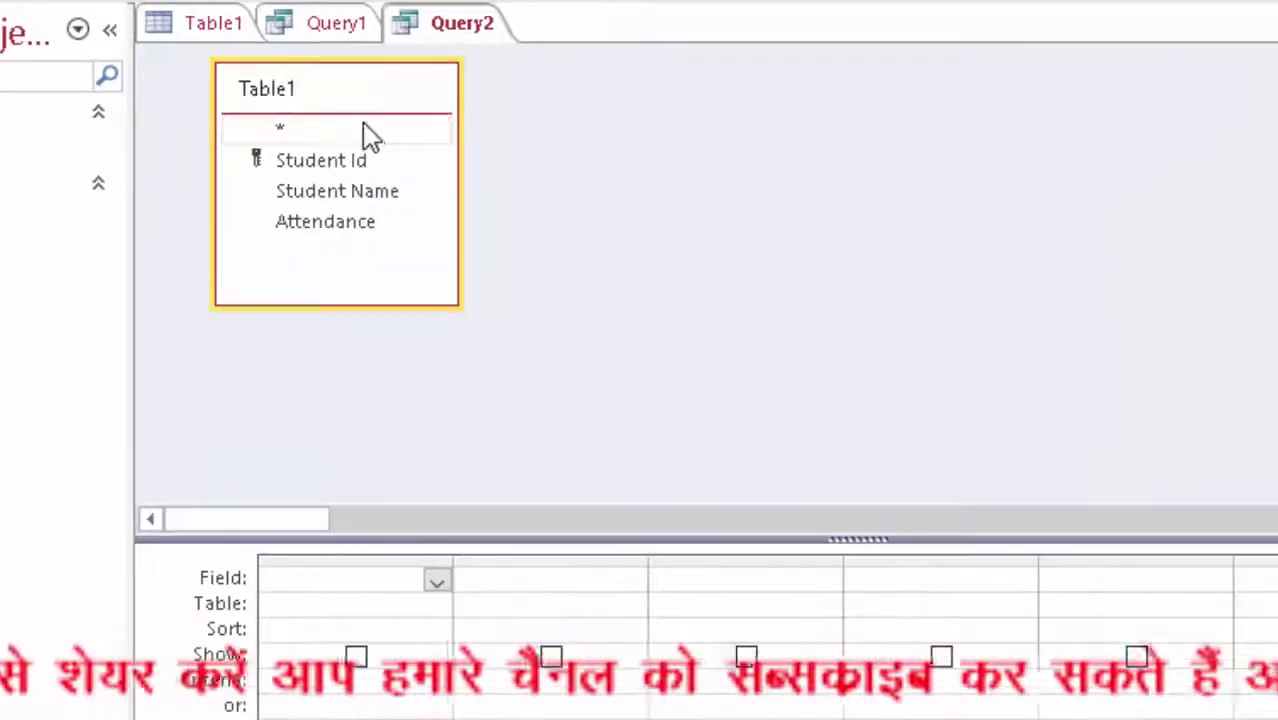
pyautogui.keyDown('shift'); pyautogui.click(334, 161); pyautogui.keyUp('shift')
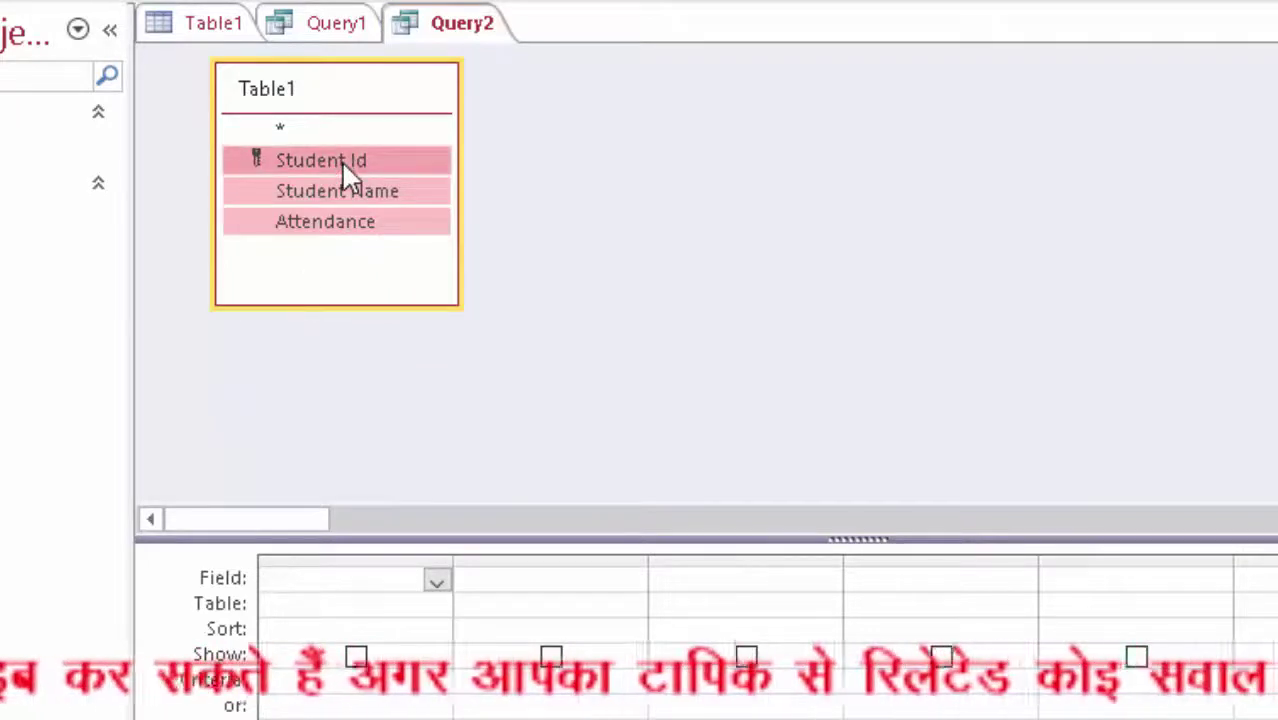
pyautogui.moveTo(341, 160)
pyautogui.mouseDown()
pyautogui.moveTo(367, 367)
pyautogui.moveTo(337, 580)
pyautogui.mouseUp()
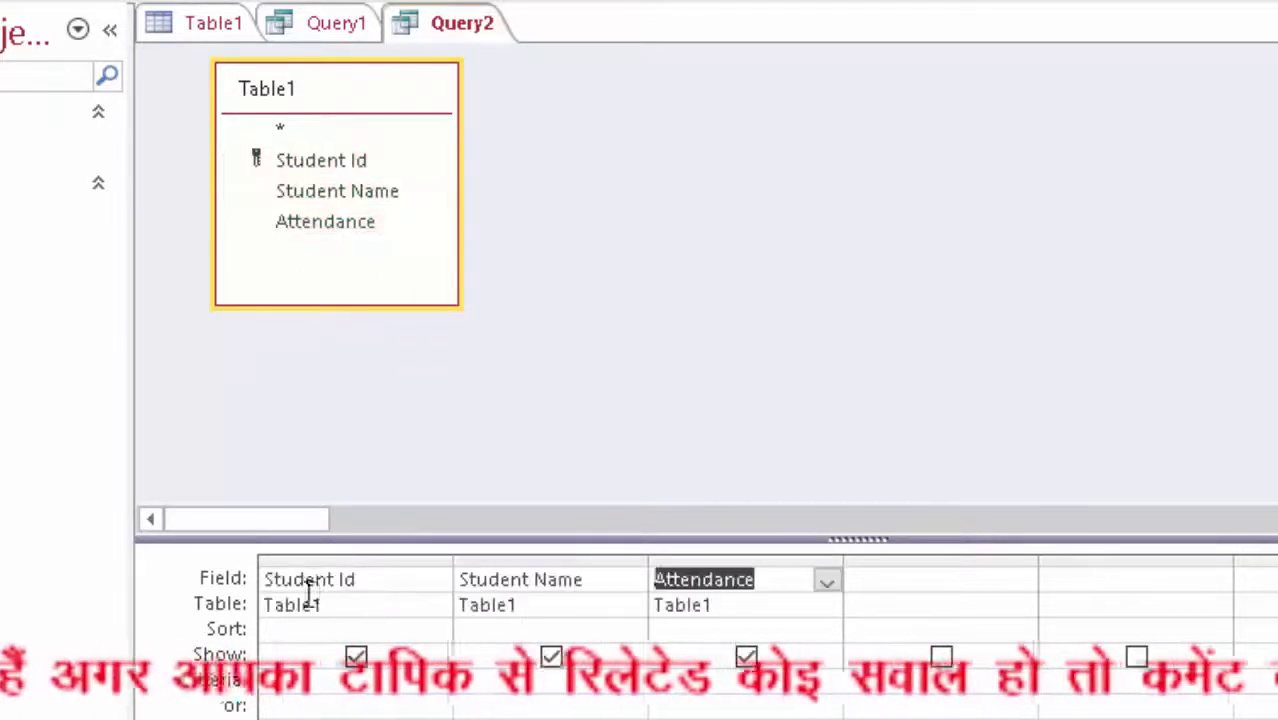
pyautogui.click(700, 686)
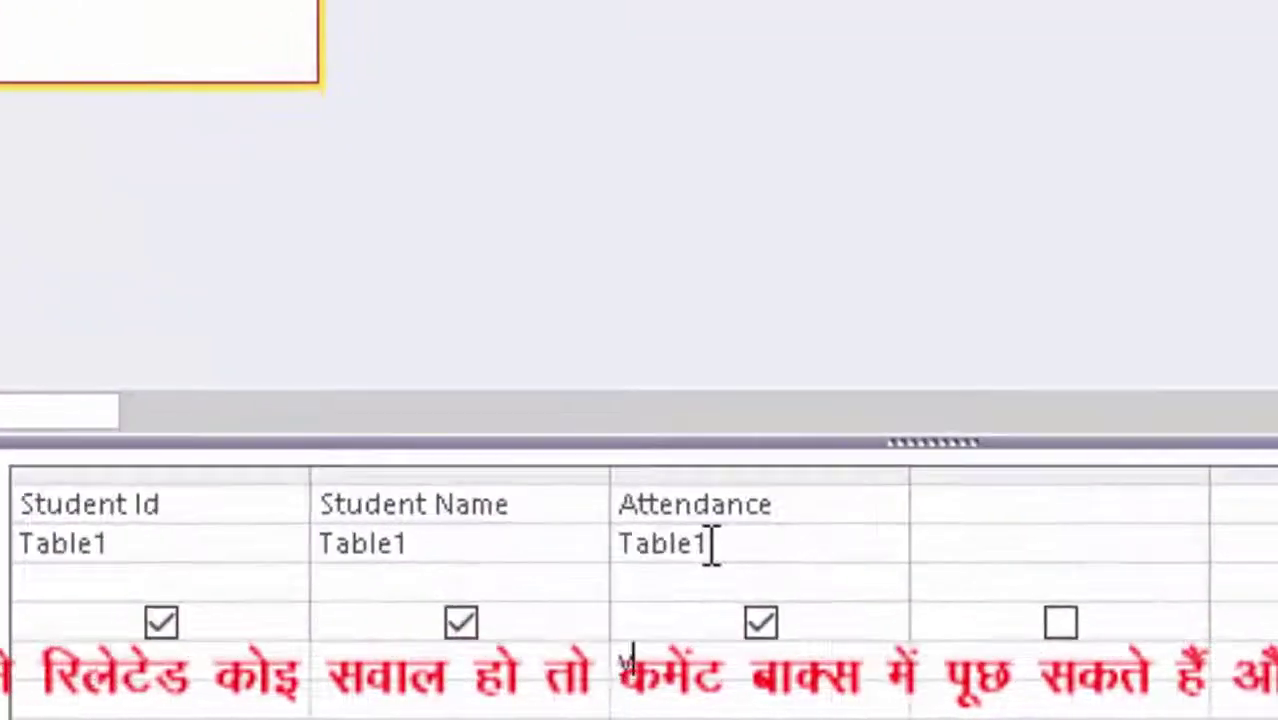
pyautogui.write('yes')
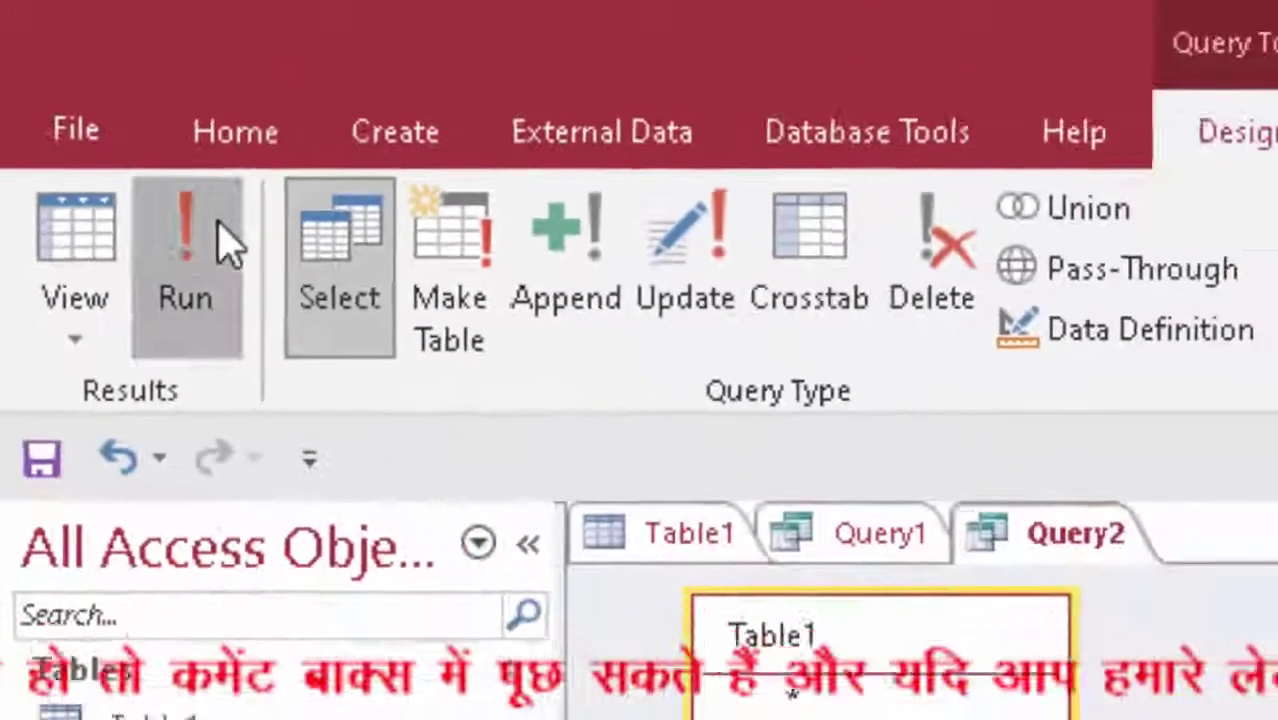
# Step: Run the yes-attendance query and save it as Query2, showing Ram, Abhi, Adi and Javed
pyautogui.click(220, 228)
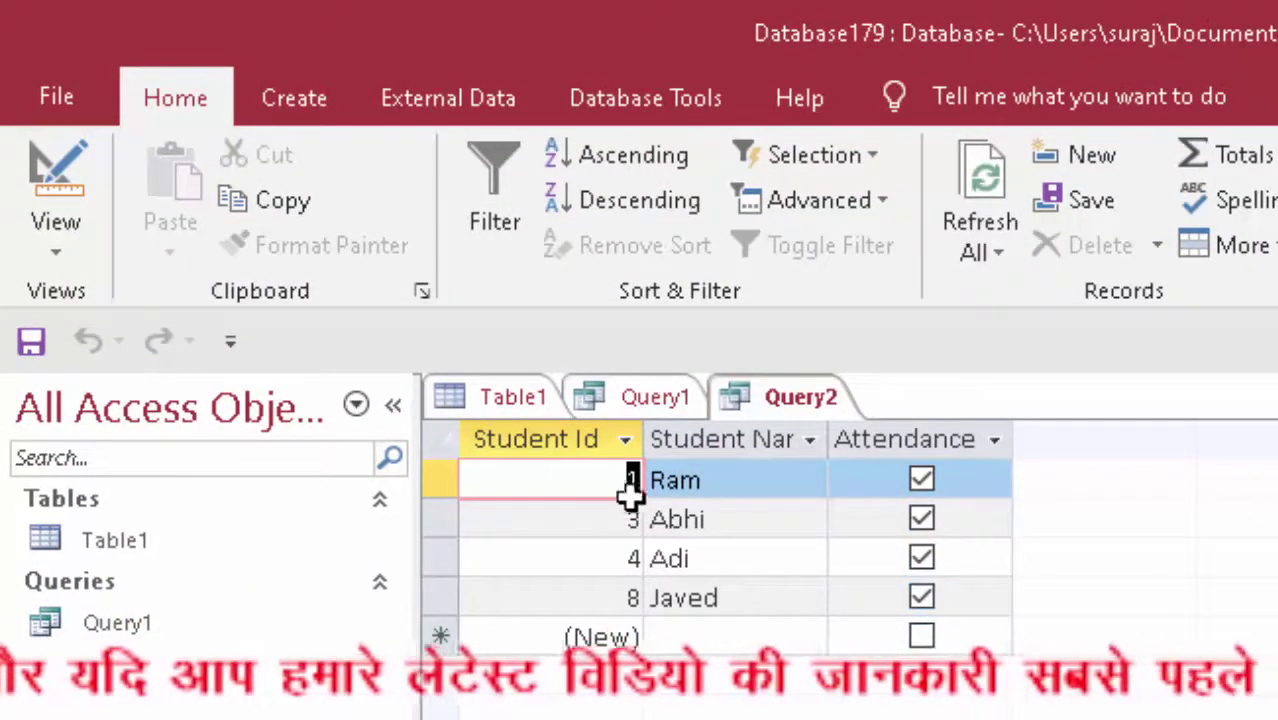
pyautogui.rightClick(760, 392)
pyautogui.click(850, 417)
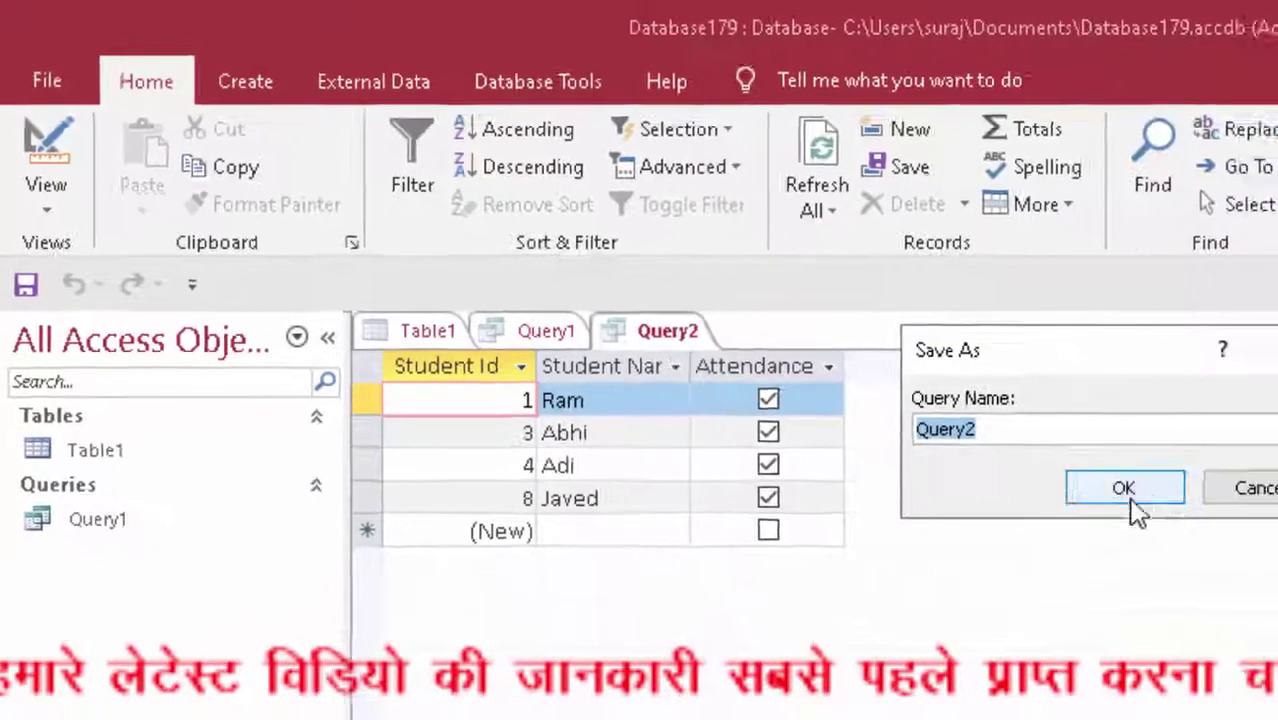
pyautogui.click(1262, 551)
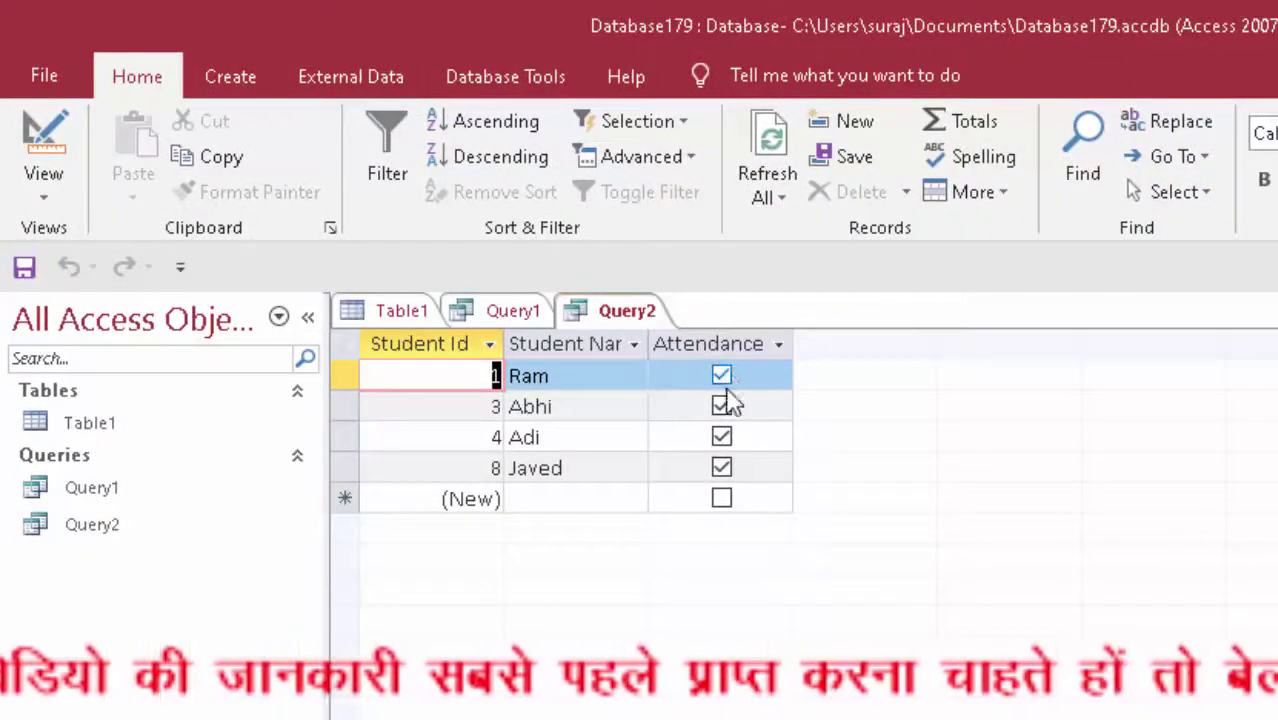